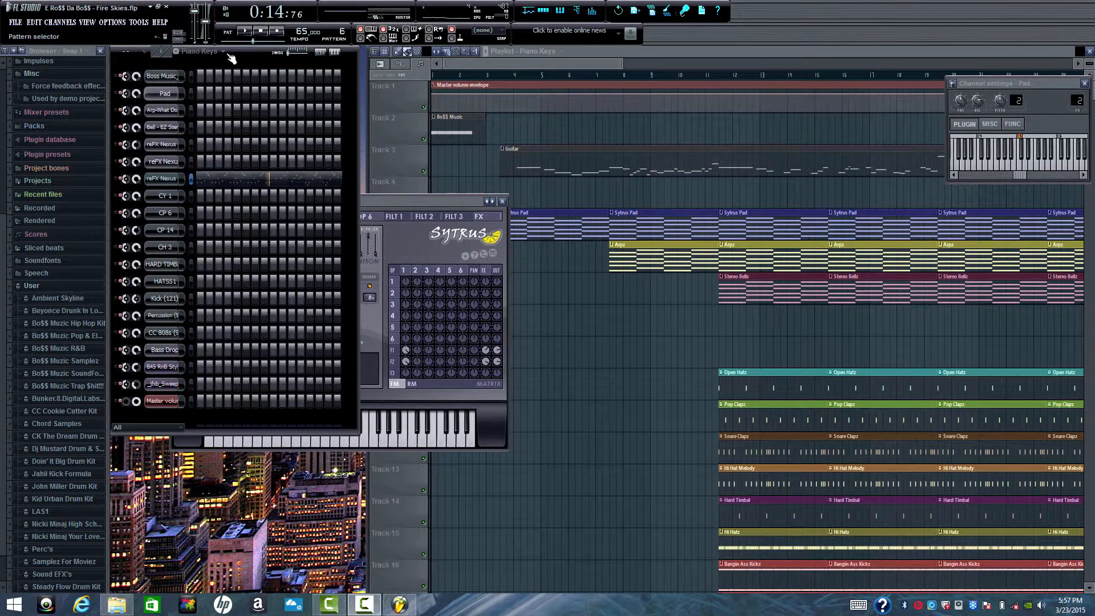
- Show the Sytrus Pad pattern's notes in the piano roll, play the full pattern, and close the roll
{"action": "left_click", "coordinate": [230, 58]}
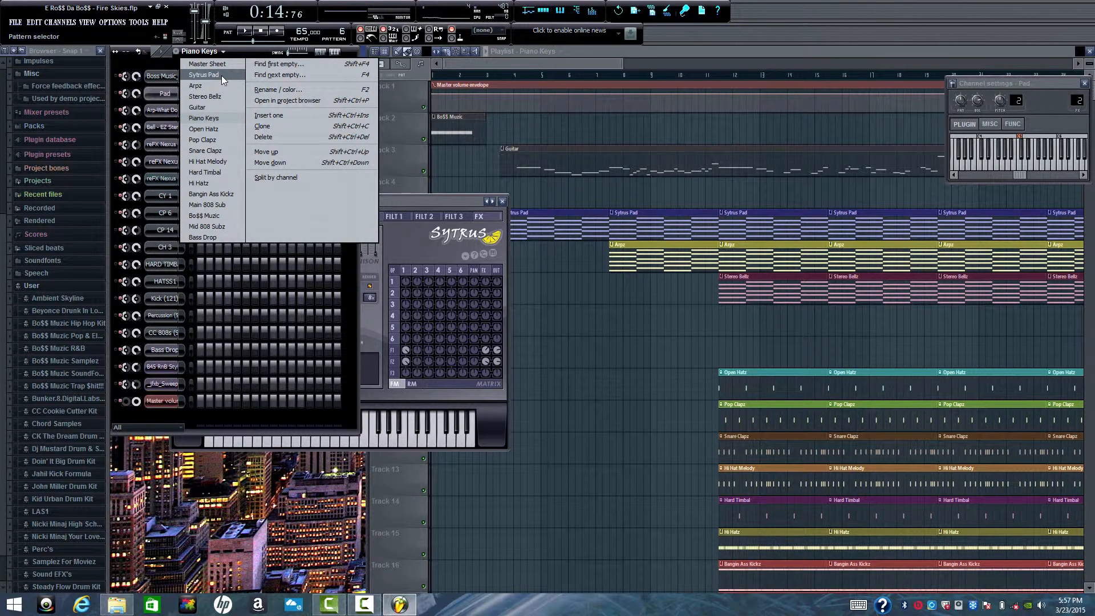
{"action": "left_click", "coordinate": [221, 75]}
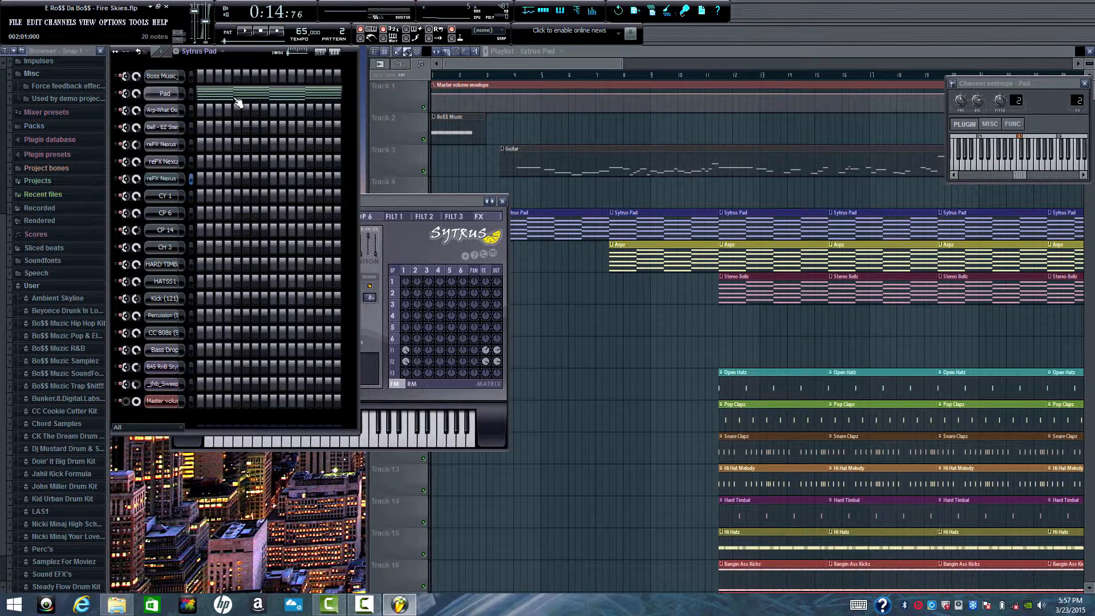
{"action": "left_click", "coordinate": [238, 103]}
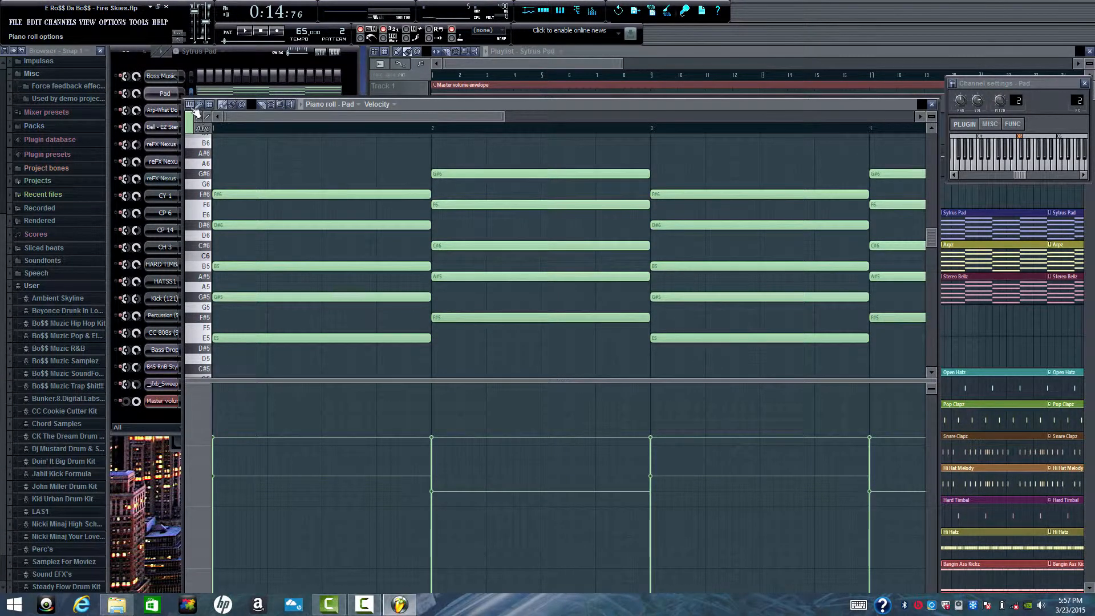
{"action": "left_click", "coordinate": [247, 32]}
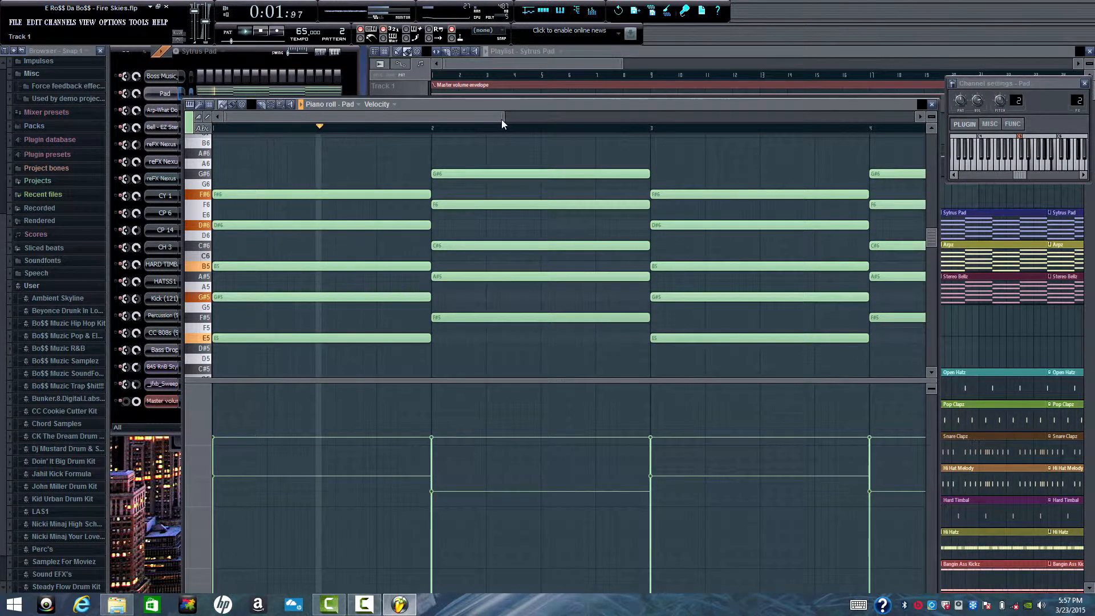
{"action": "left_click_drag", "start_coordinate": [502, 119], "coordinate": [598, 108]}
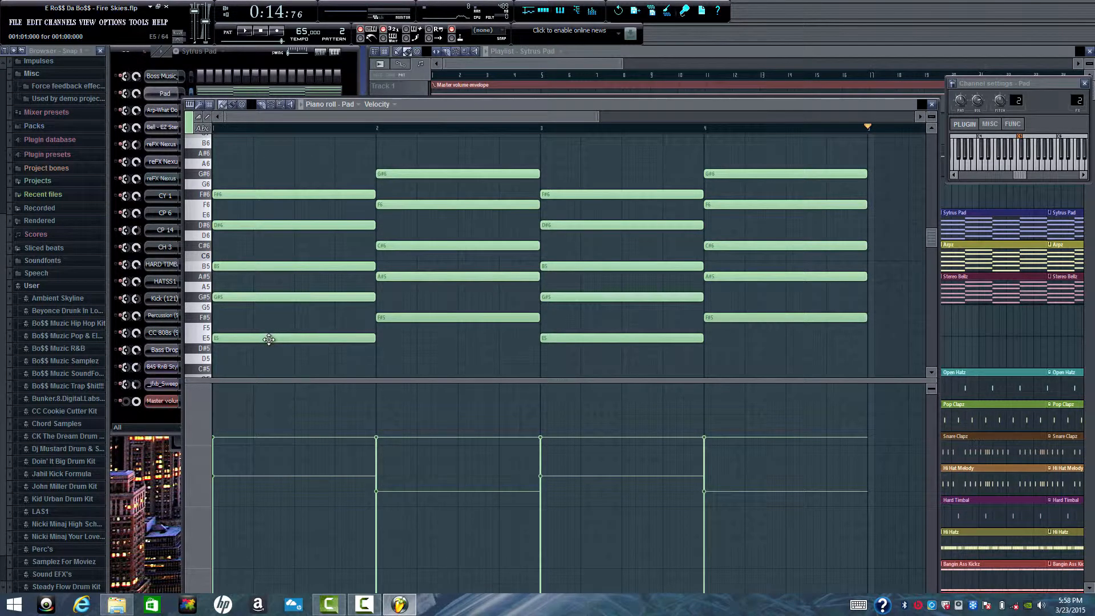
{"action": "left_click_drag", "start_coordinate": [269, 339], "coordinate": [247, 339]}
{"action": "left_click", "coordinate": [932, 105]}
- Review the Arpz pattern's notes in the piano roll while playing it, and close the roll
{"action": "left_click", "coordinate": [222, 52]}
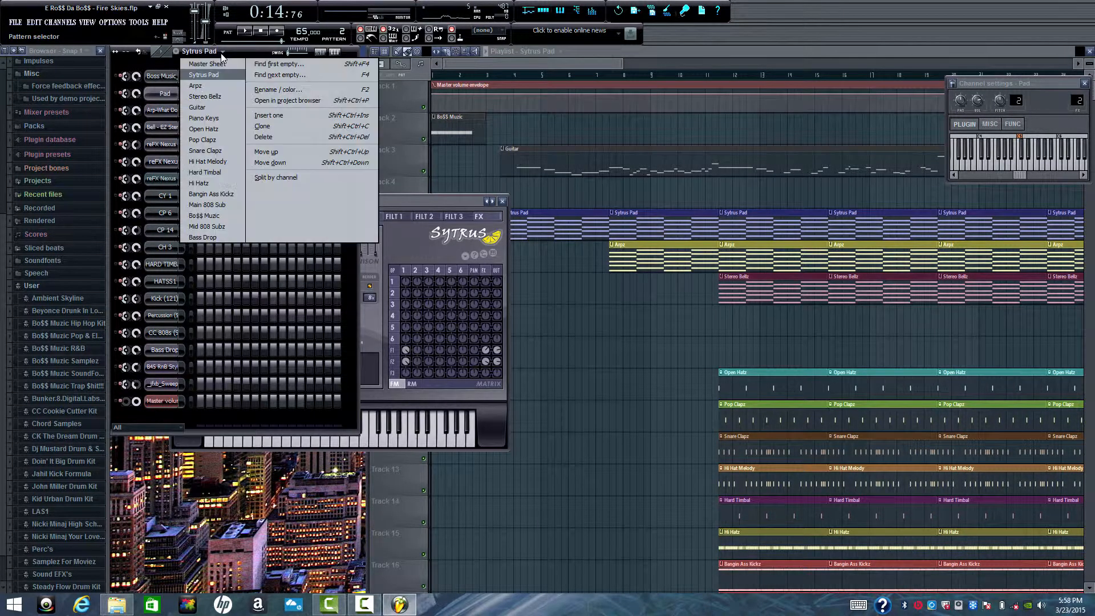
{"action": "left_click", "coordinate": [224, 86]}
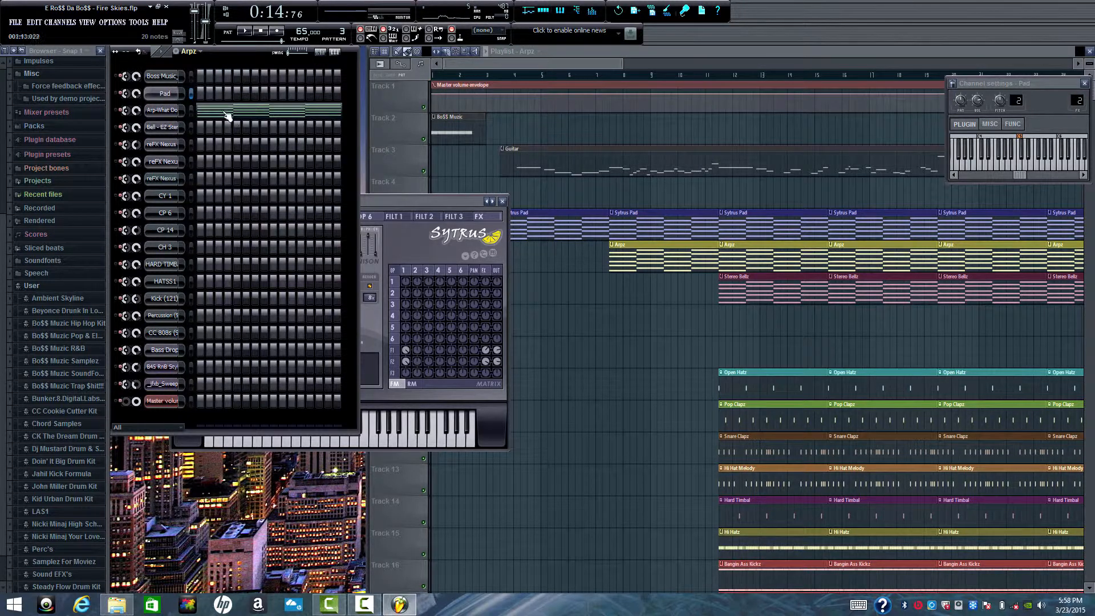
{"action": "left_click", "coordinate": [236, 113]}
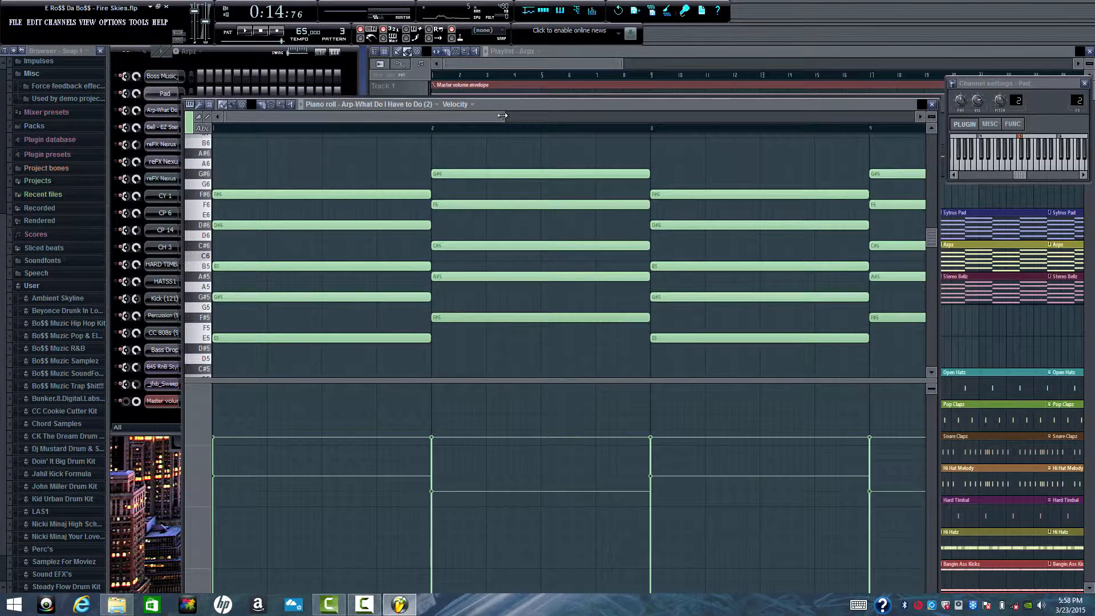
{"action": "left_click_drag", "start_coordinate": [503, 115], "coordinate": [586, 111]}
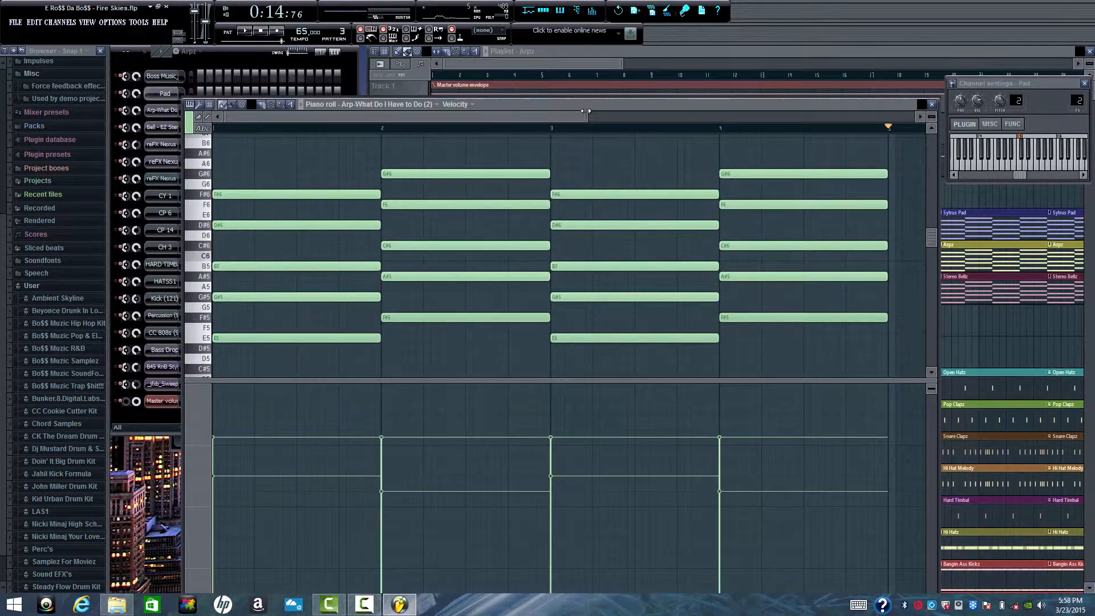
{"action": "left_click", "coordinate": [246, 31]}
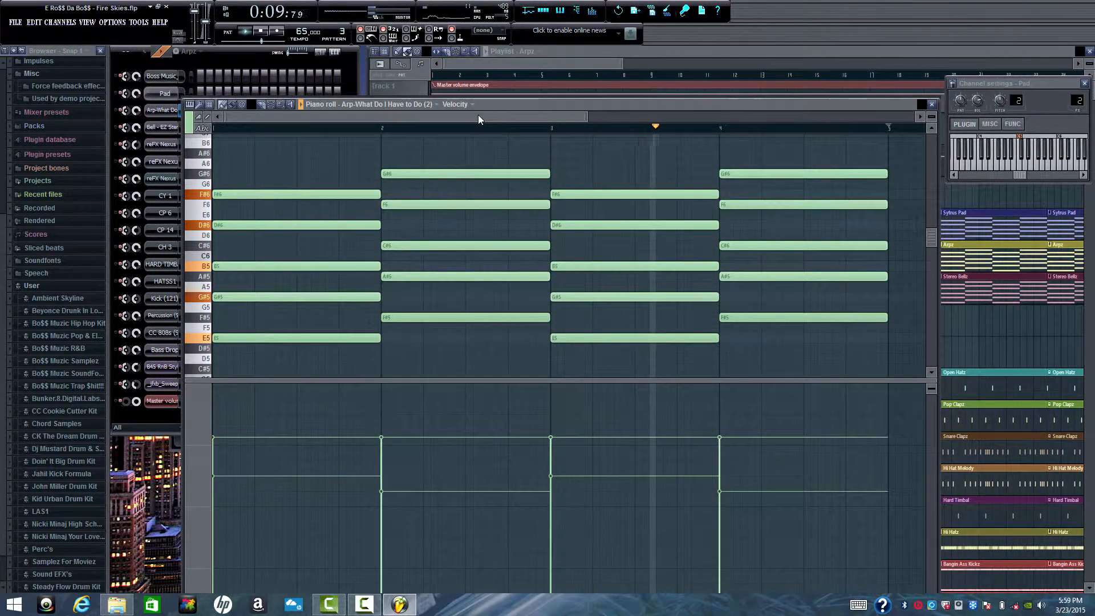
{"action": "left_click", "coordinate": [933, 107]}
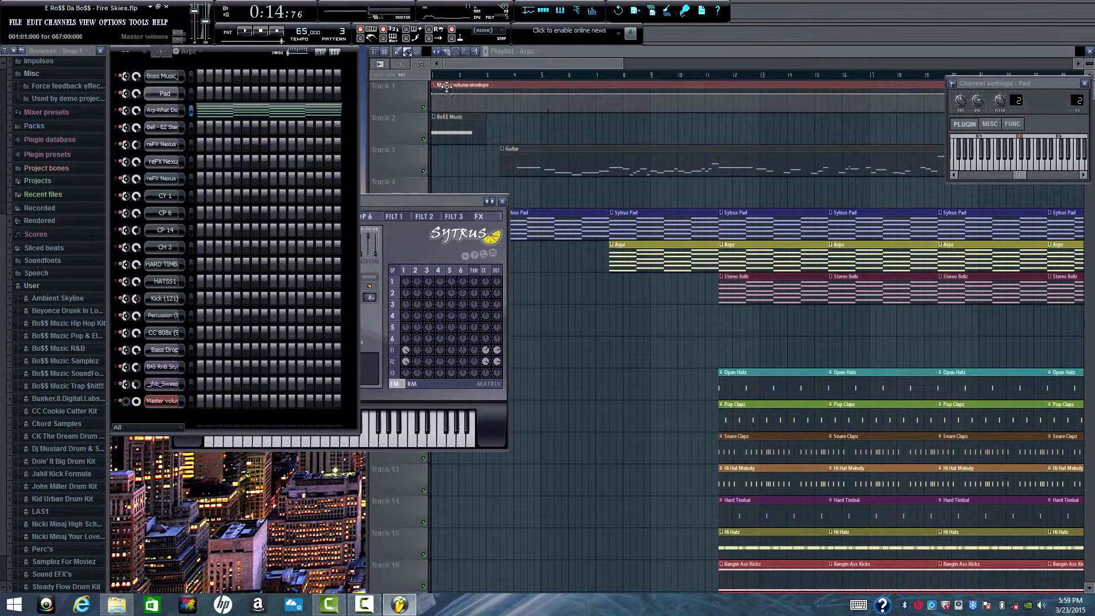
- Audition the Stereo Bellz pattern with all its bell notes shown in the piano roll, and close the roll
{"action": "left_click", "coordinate": [204, 54]}
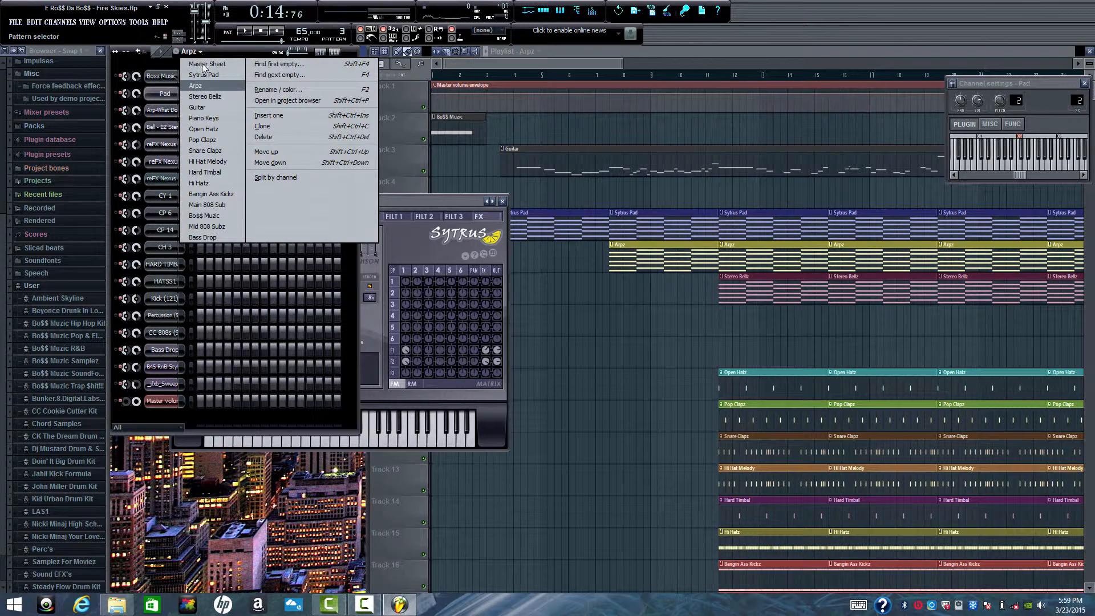
{"action": "left_click", "coordinate": [205, 96]}
{"action": "left_click", "coordinate": [237, 135]}
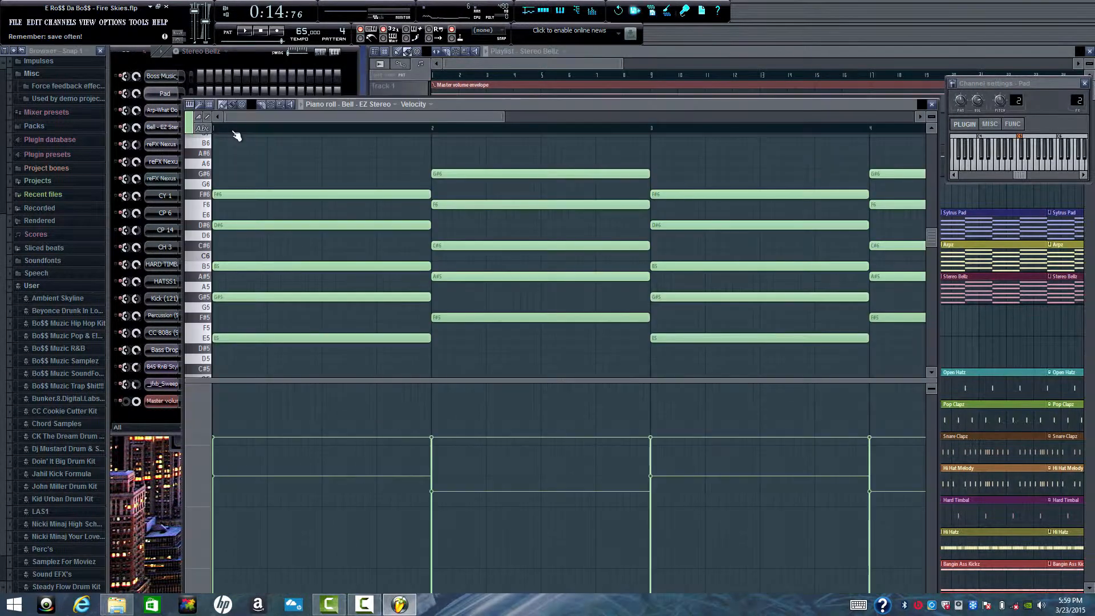
{"action": "key", "text": "space"}
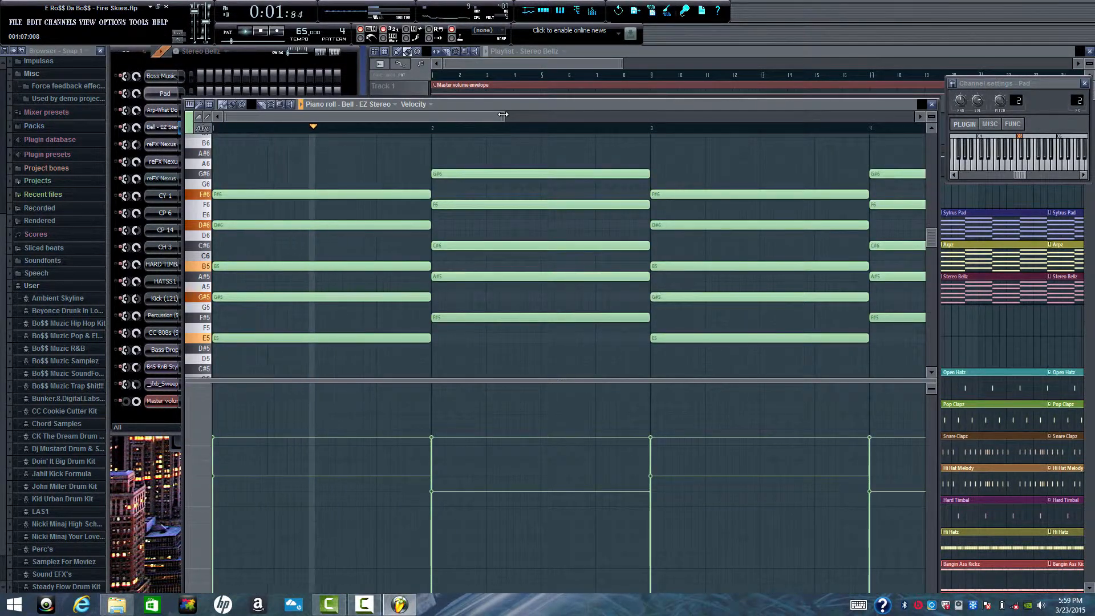
{"action": "left_click_drag", "start_coordinate": [503, 114], "coordinate": [612, 116]}
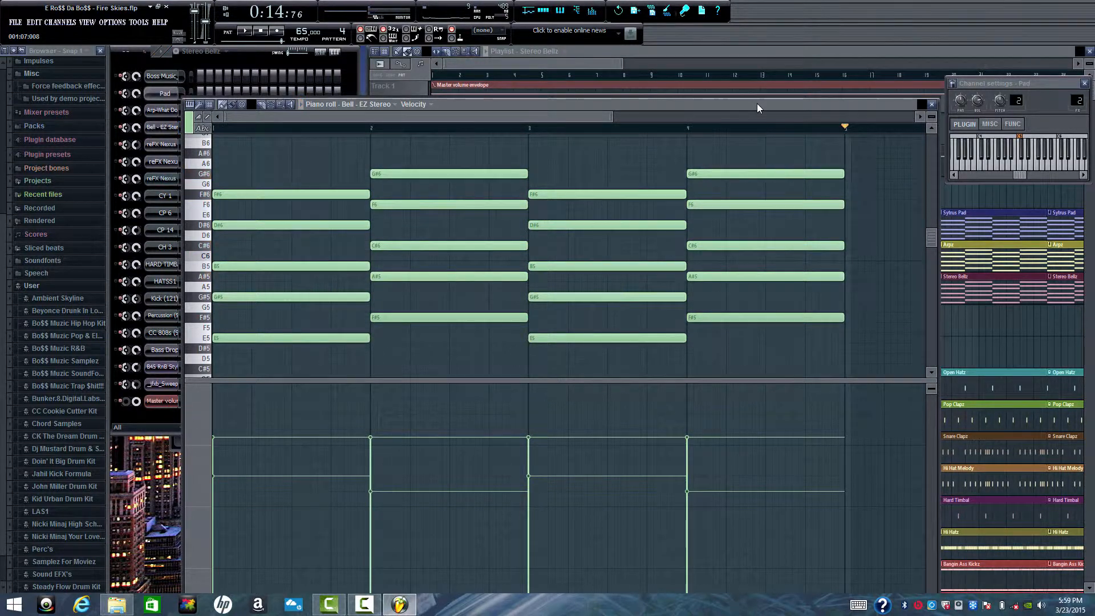
{"action": "left_click", "coordinate": [932, 104]}
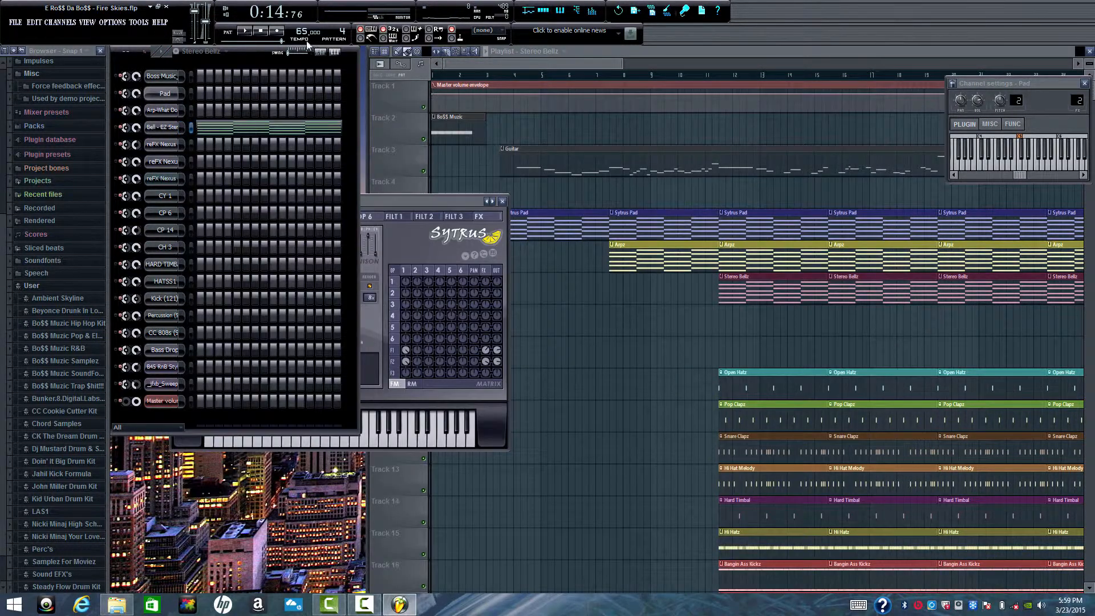
- Play the Piano Keys pattern with its reFX Nexus #3 notes shown in the piano roll, stop playback and close the roll
{"action": "left_click", "coordinate": [226, 54]}
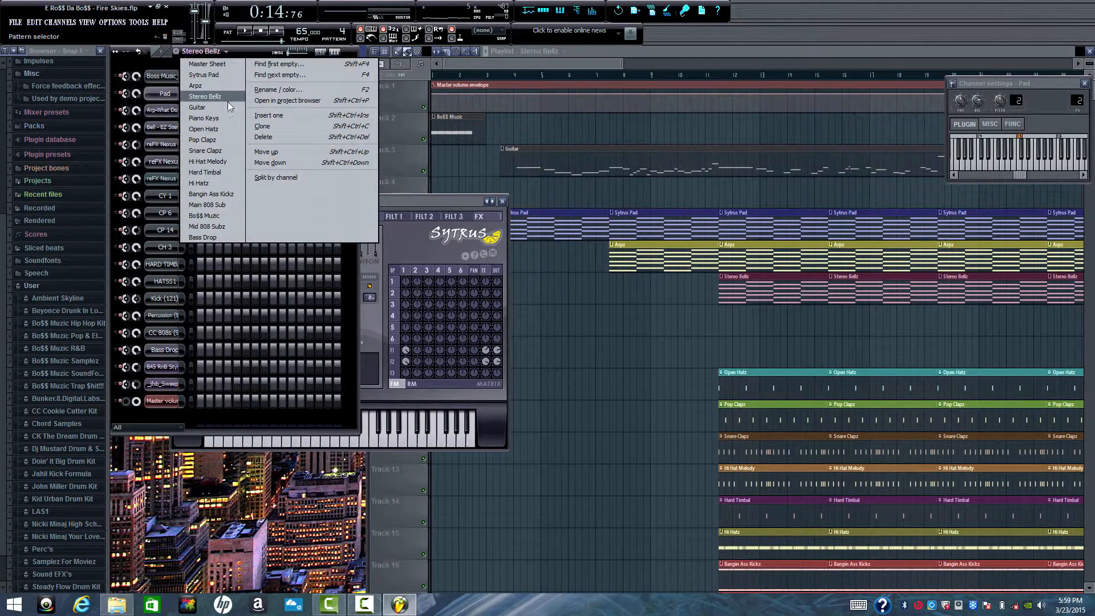
{"action": "left_click", "coordinate": [227, 105]}
{"action": "left_click", "coordinate": [209, 53]}
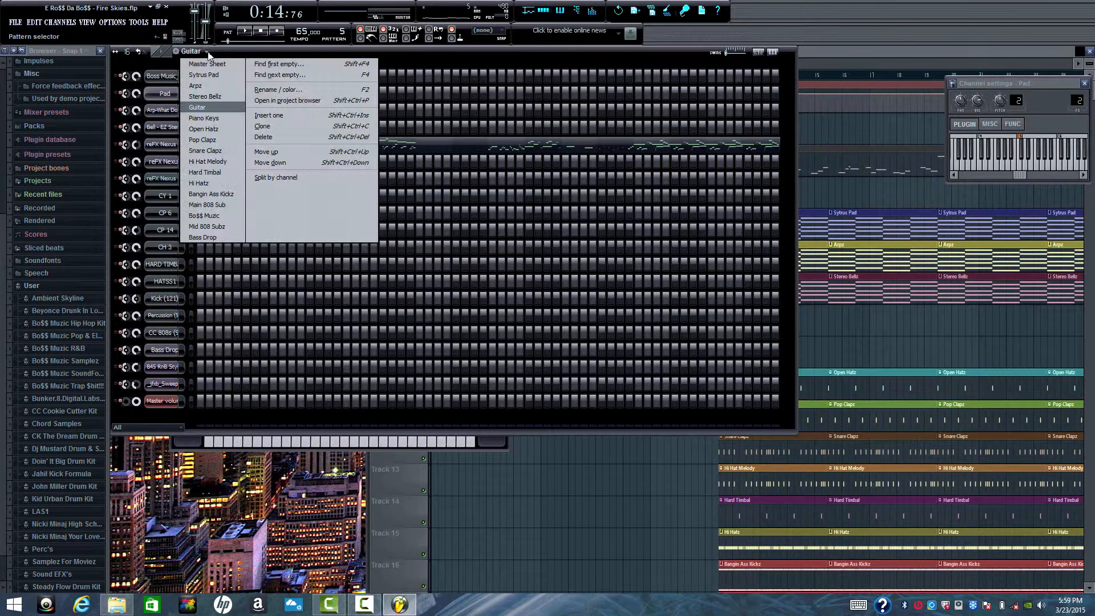
{"action": "left_click", "coordinate": [214, 118]}
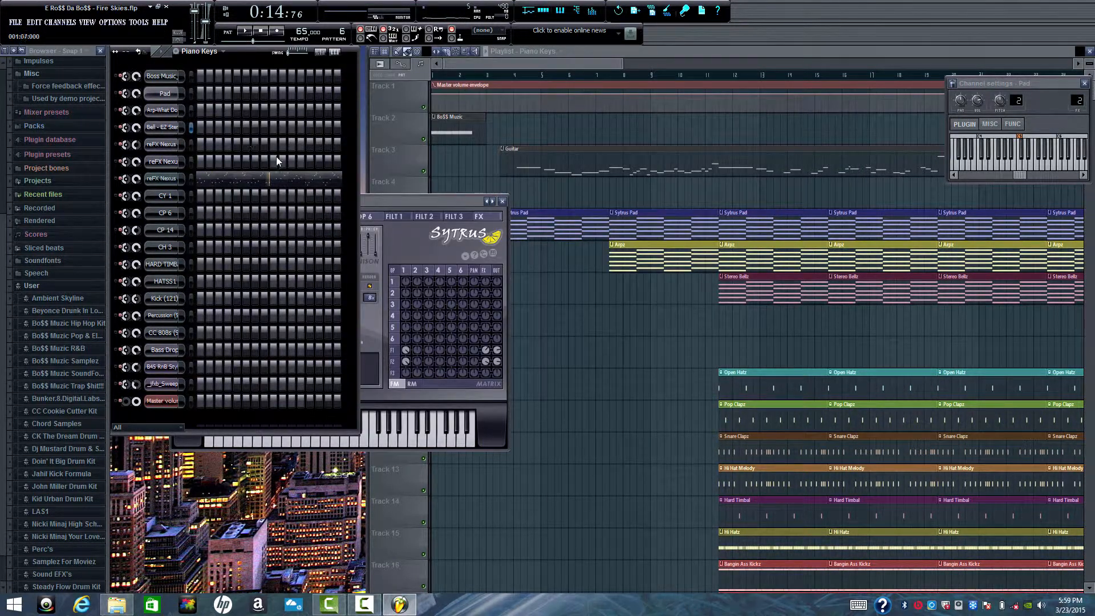
{"action": "left_click", "coordinate": [222, 184]}
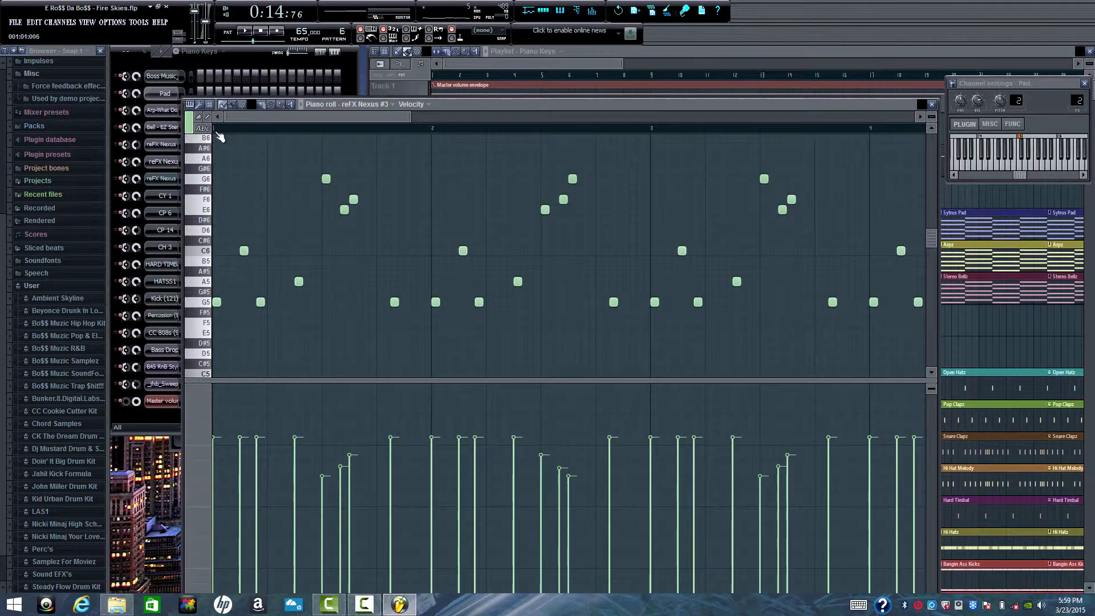
{"action": "key", "text": "space"}
{"action": "left_click", "coordinate": [245, 31]}
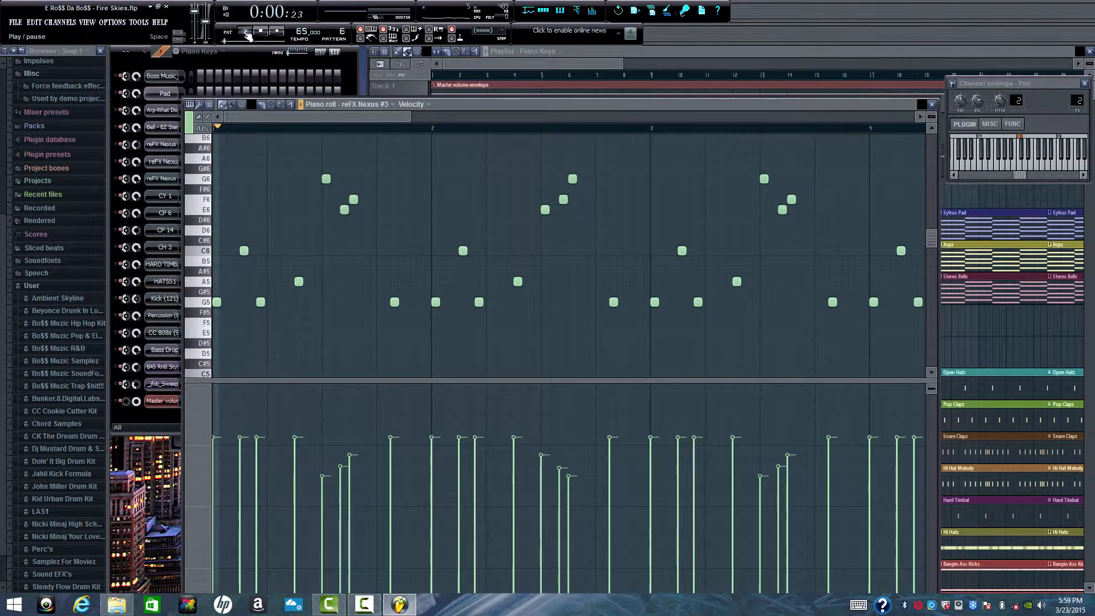
{"action": "left_click", "coordinate": [218, 128]}
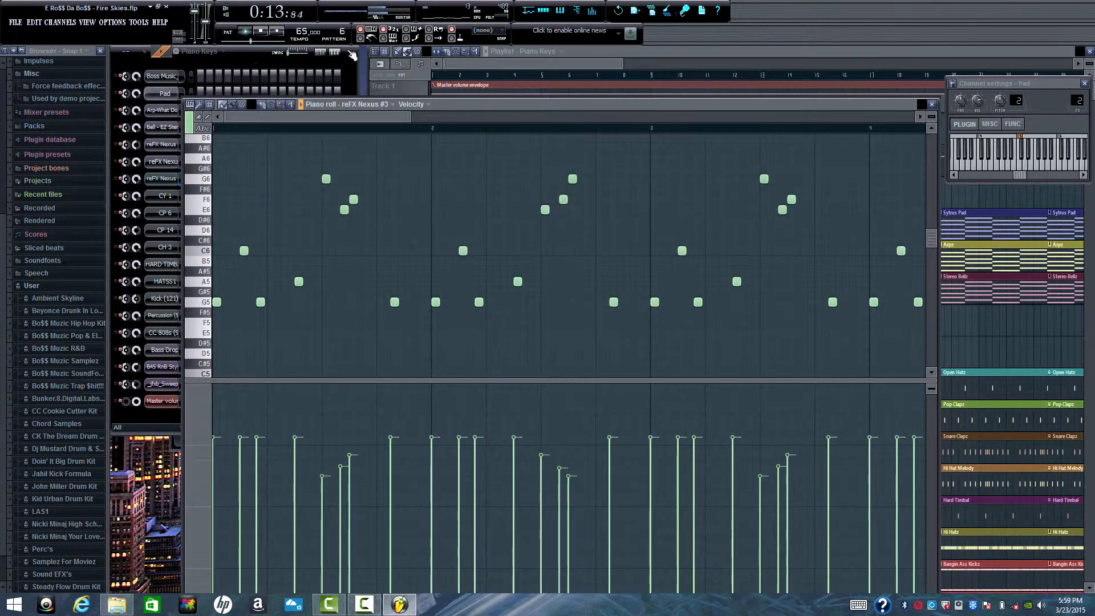
{"action": "left_click_drag", "start_coordinate": [410, 115], "coordinate": [744, 119]}
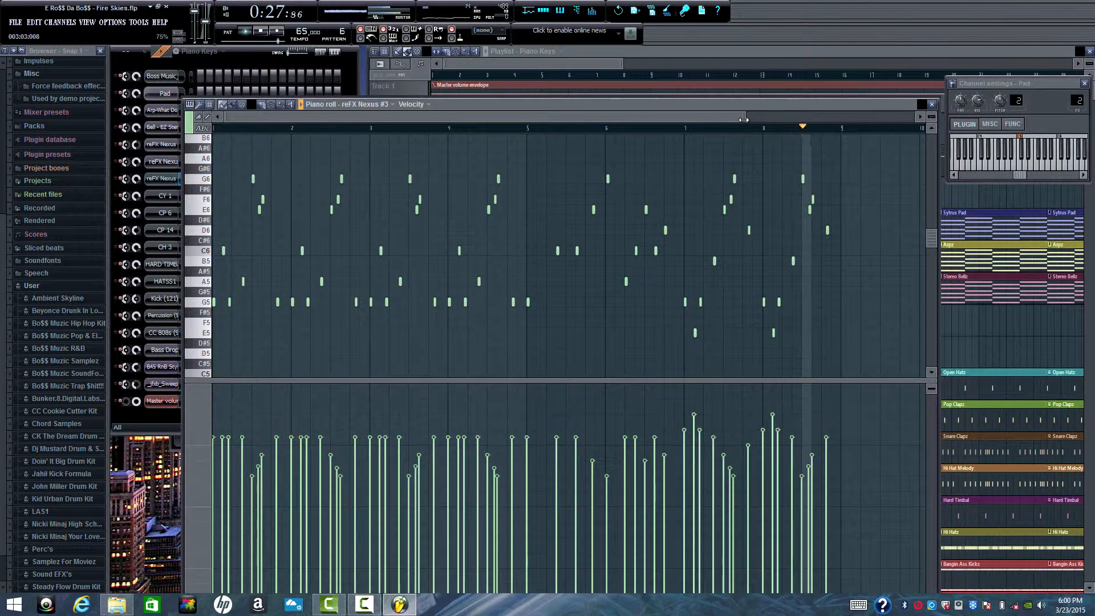
{"action": "key", "text": "space"}
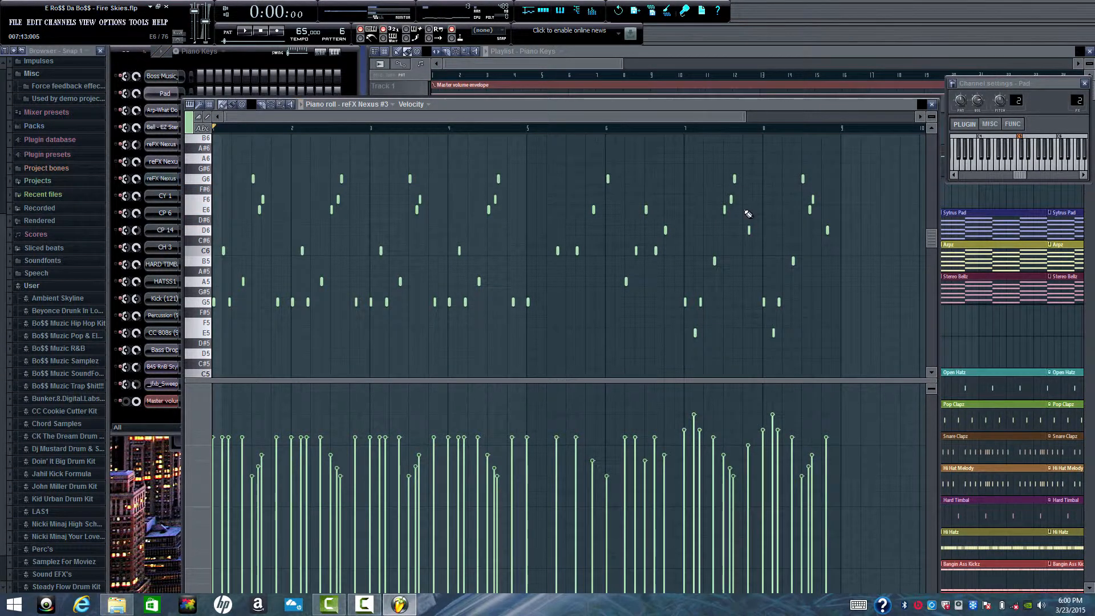
{"action": "left_click", "coordinate": [933, 105]}
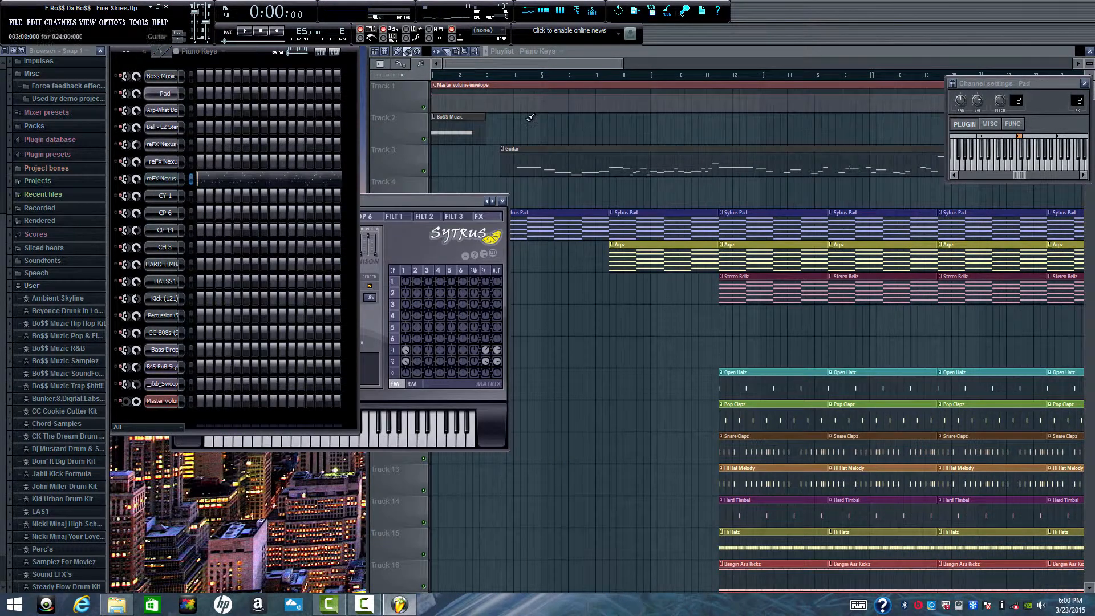
- Show the Guitar pattern's reFX Nexus #2 notes in the piano roll, play the pattern through bars 5 and 6, and stop playback
{"action": "left_click", "coordinate": [227, 55]}
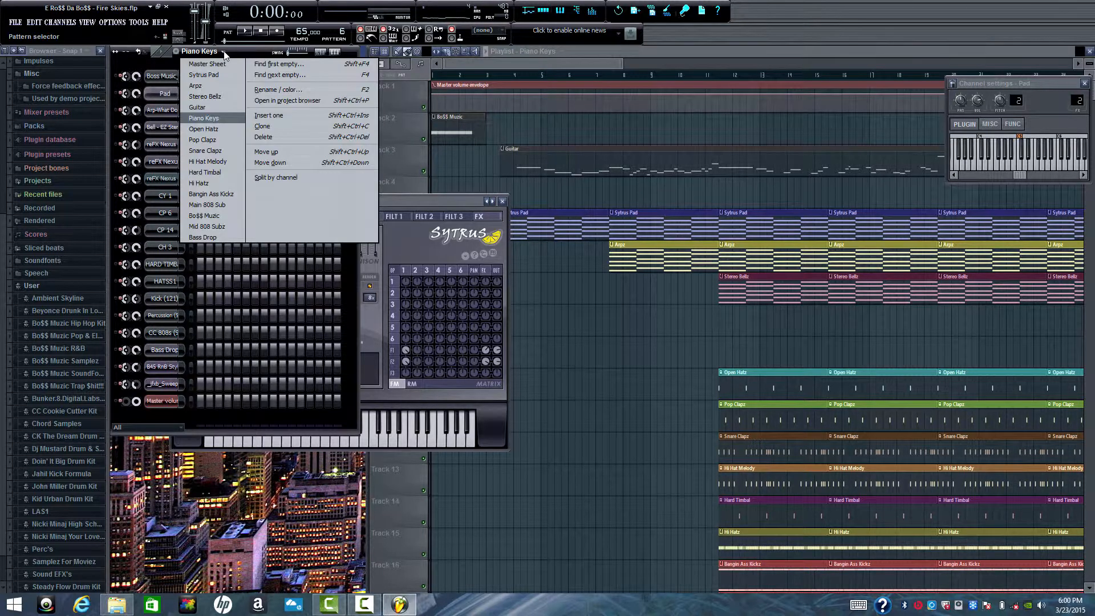
{"action": "left_click", "coordinate": [218, 108]}
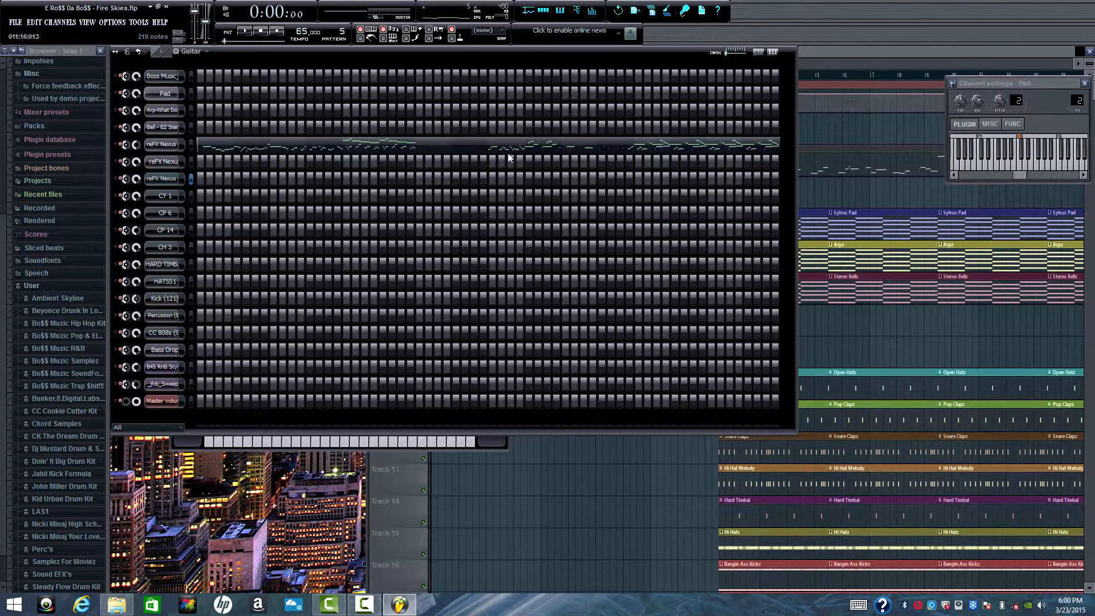
{"action": "left_click", "coordinate": [445, 149]}
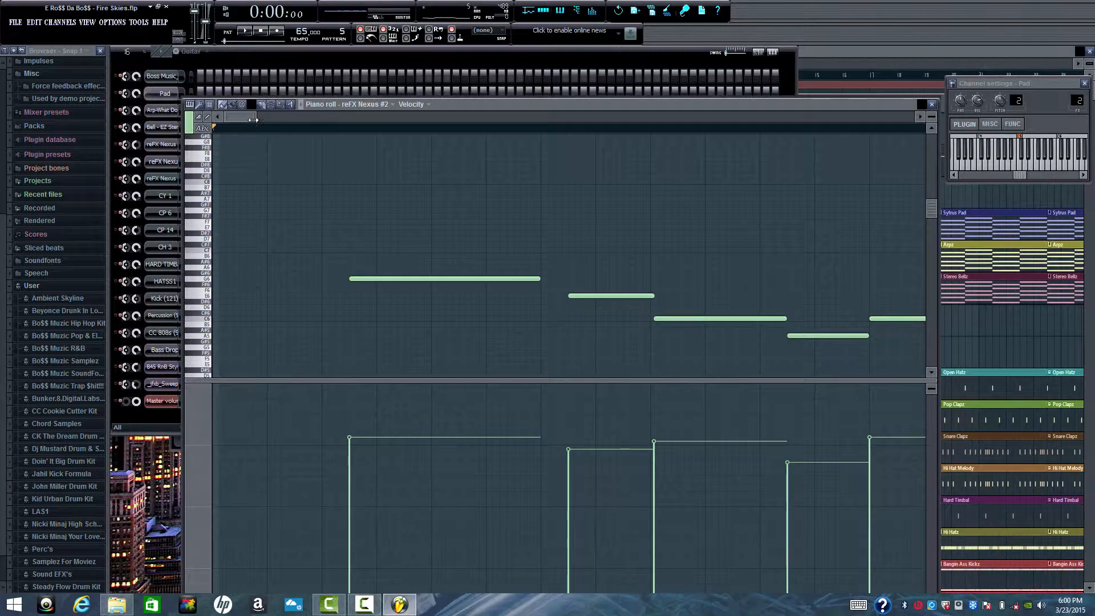
{"action": "left_click_drag", "start_coordinate": [253, 120], "coordinate": [695, 160]}
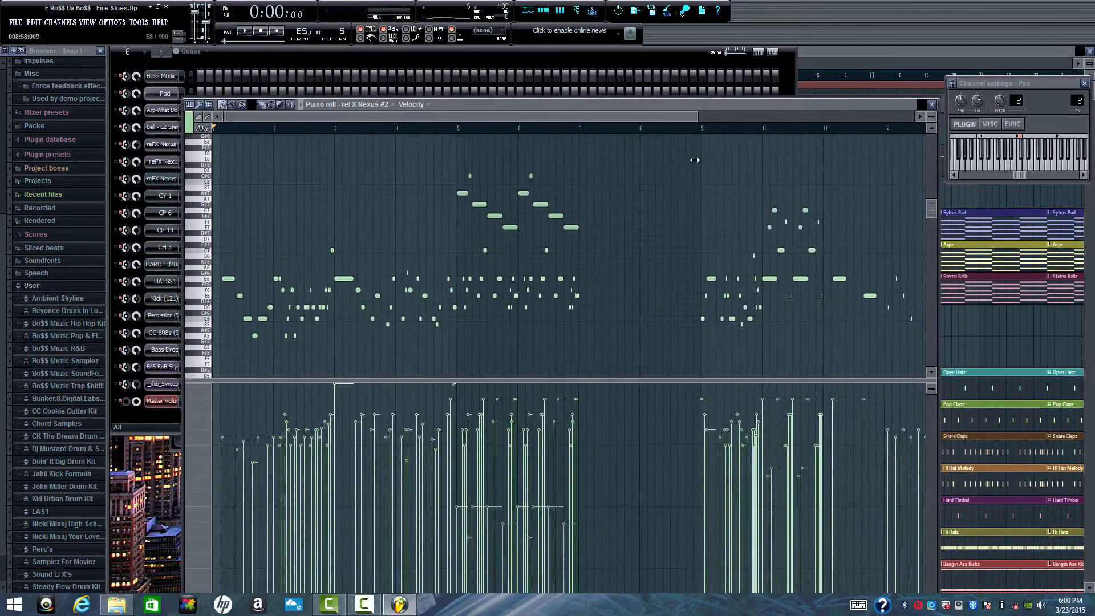
{"action": "left_click_drag", "start_coordinate": [696, 115], "coordinate": [877, 115]}
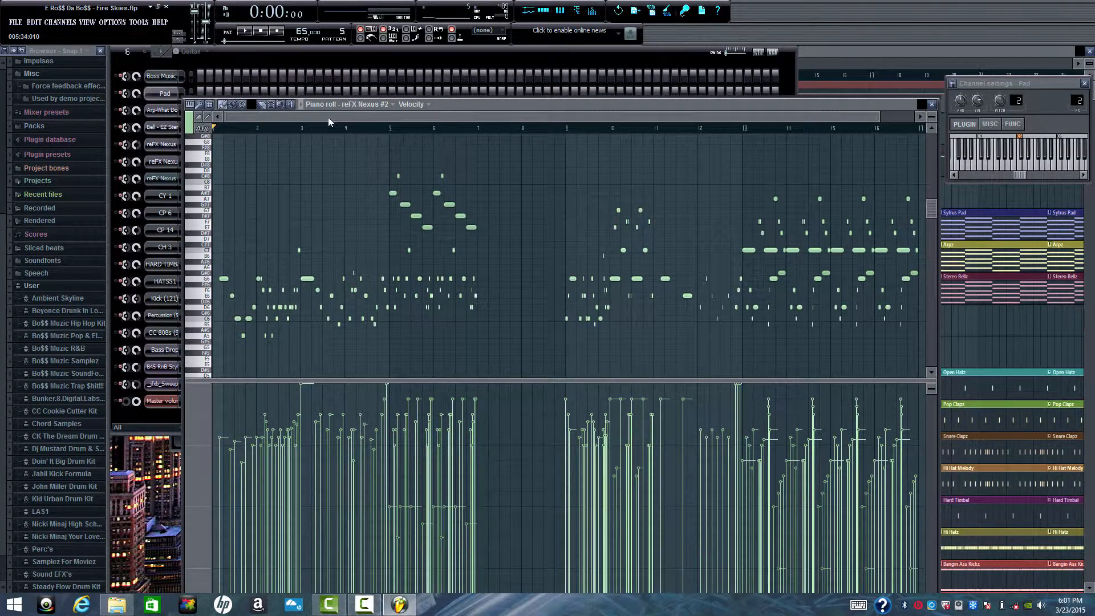
{"action": "left_click", "coordinate": [247, 33]}
{"action": "scroll", "coordinate": [413, 113], "scroll_direction": "up", "scroll_amount": 5}
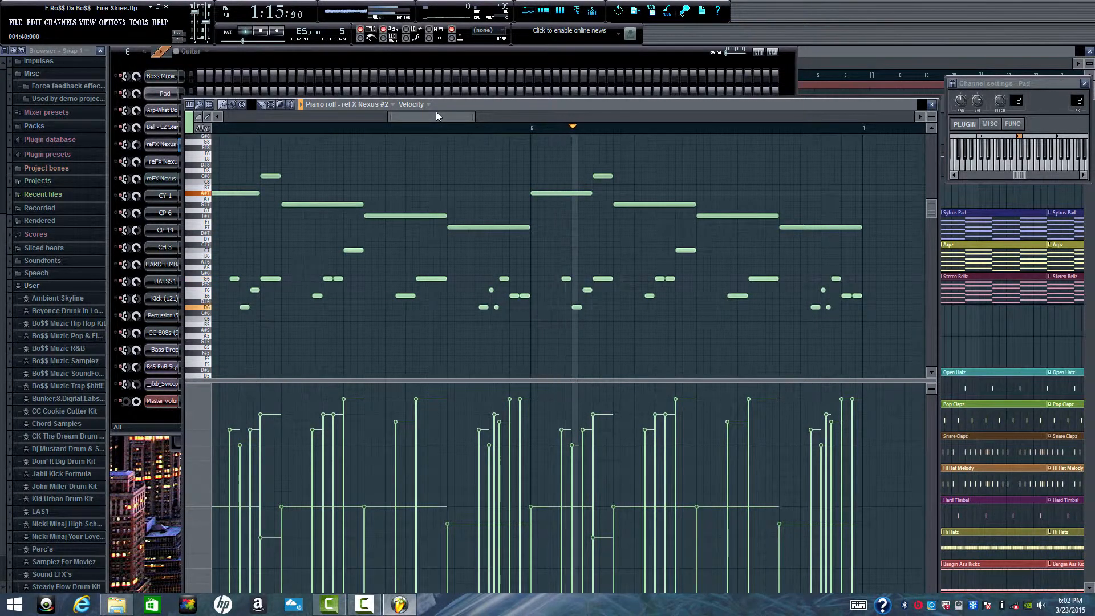
{"action": "left_click_drag", "start_coordinate": [436, 111], "coordinate": [460, 111]}
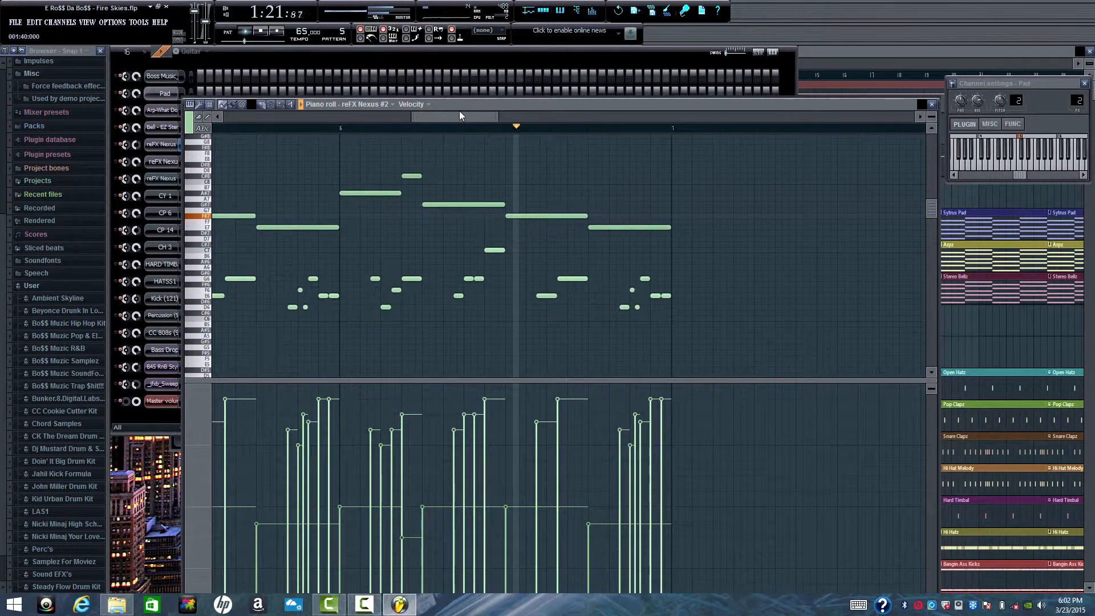
{"action": "left_click_drag", "start_coordinate": [460, 111], "coordinate": [466, 111]}
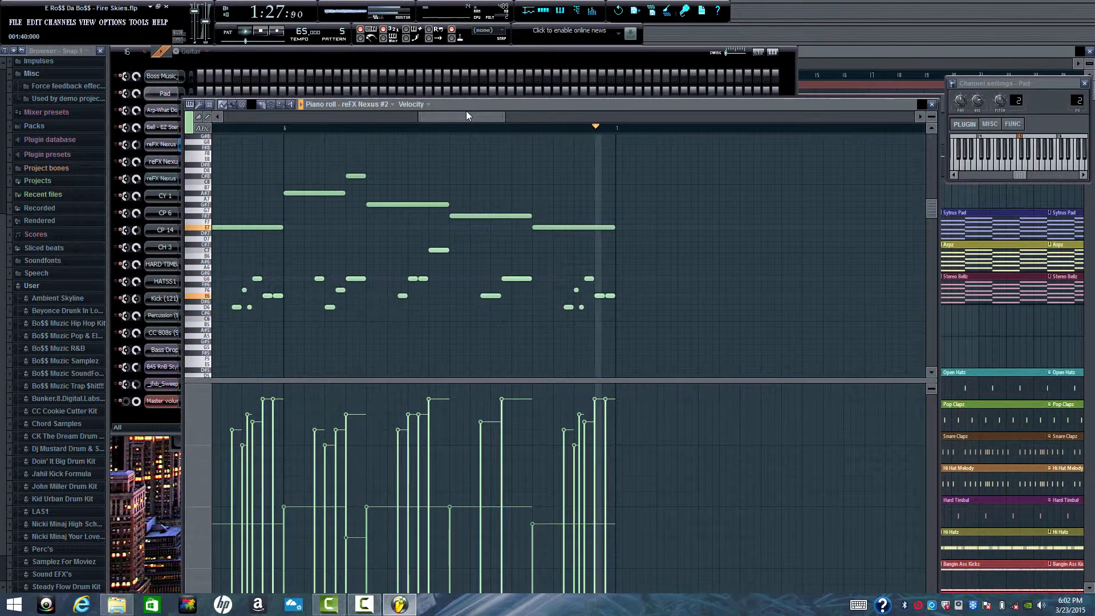
{"action": "key", "text": "space"}
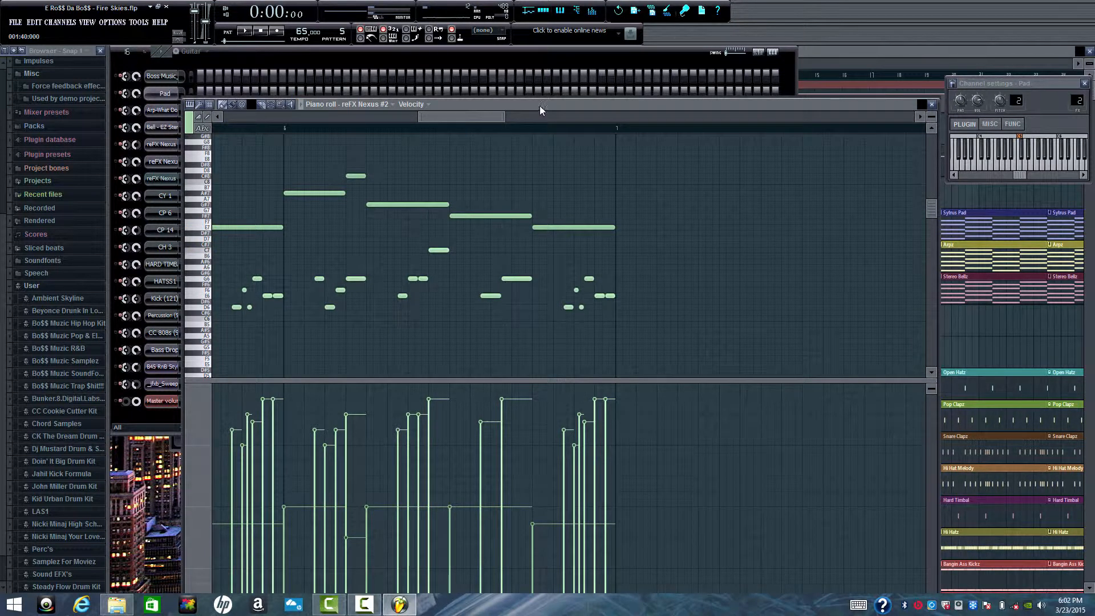
{"action": "left_click_drag", "start_coordinate": [459, 119], "coordinate": [399, 87]}
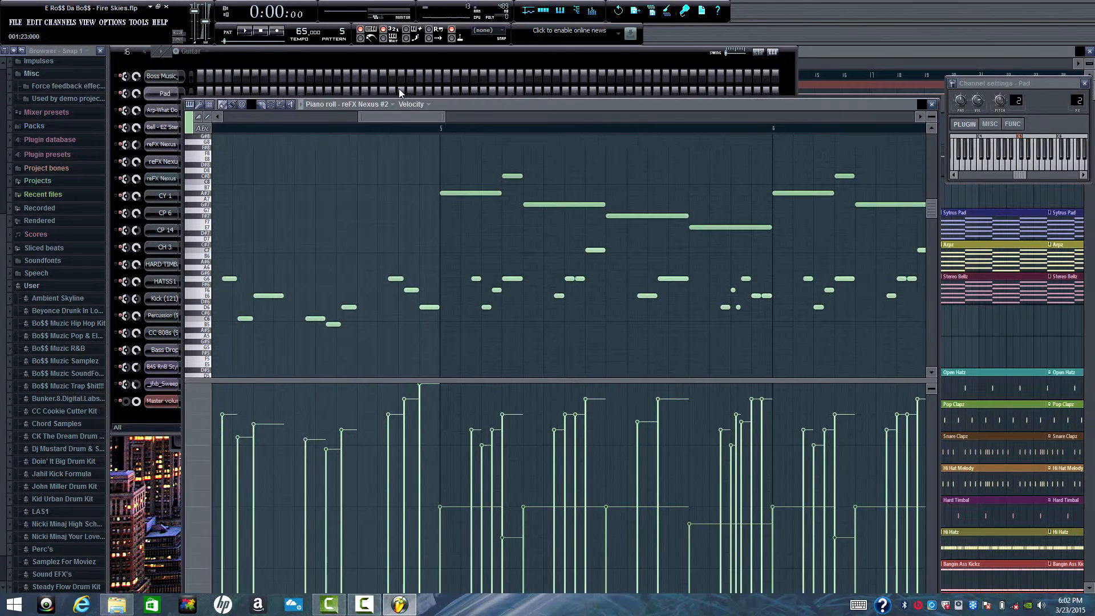
- Close the piano roll, switch to the Open Hatz pattern, and play and stop it
{"action": "left_click", "coordinate": [932, 104]}
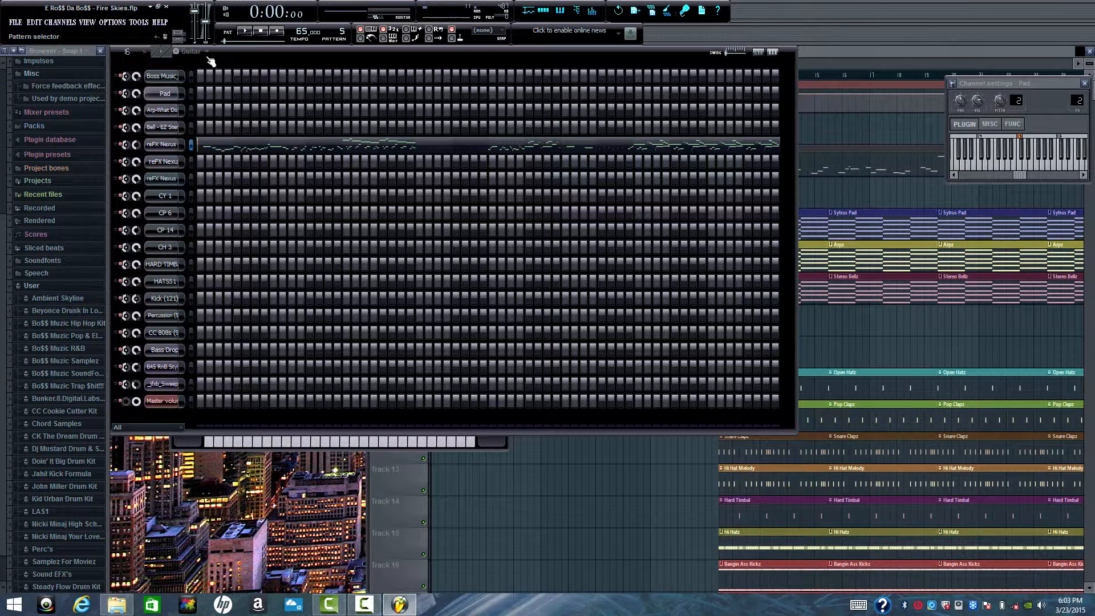
{"action": "left_click", "coordinate": [194, 51]}
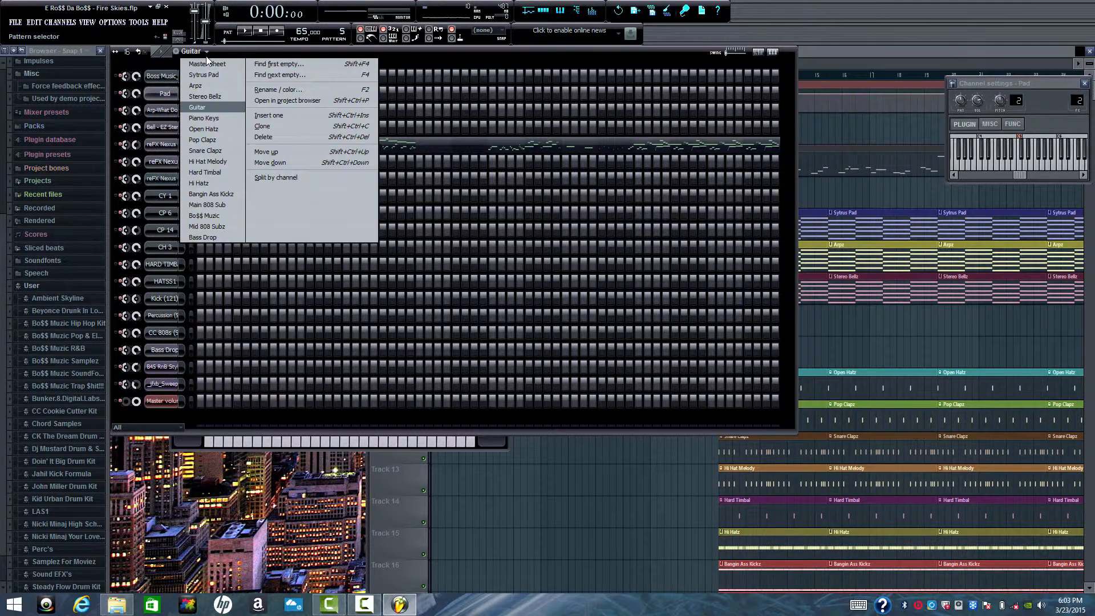
{"action": "left_click", "coordinate": [213, 130]}
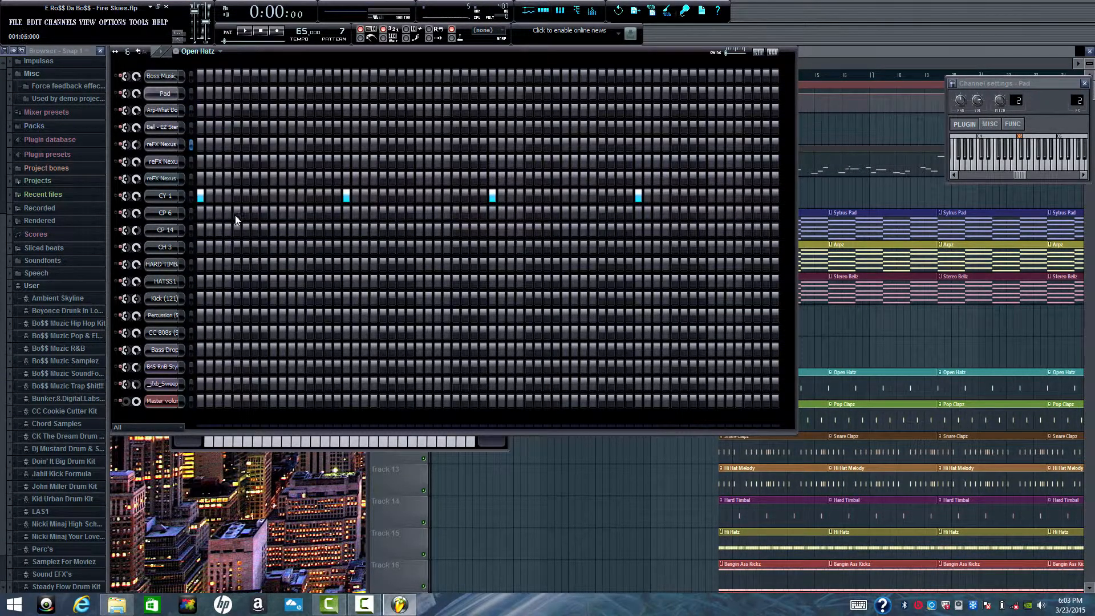
{"action": "key", "text": "space"}
{"action": "key", "text": "space"}
- Switch to the Pop Clapz pattern, play it and stop playback
{"action": "left_click", "coordinate": [220, 51]}
{"action": "left_click", "coordinate": [224, 144]}
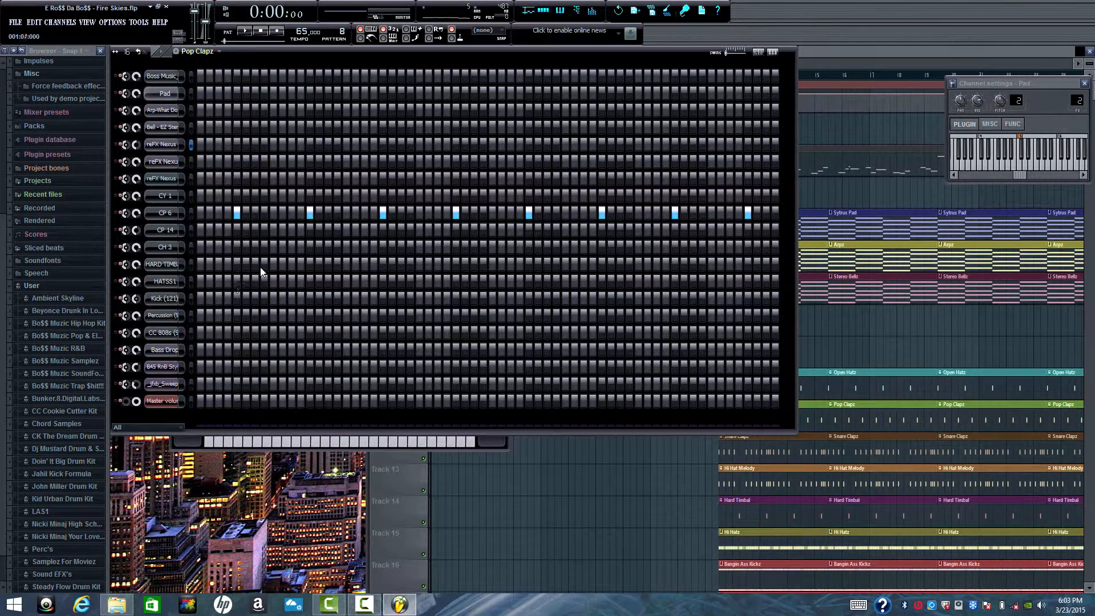
{"action": "key", "text": "space"}
{"action": "key", "text": "space"}
- Audition the Snare Clapz pattern from the step sequencer and stop playback
{"action": "left_click", "coordinate": [222, 53]}
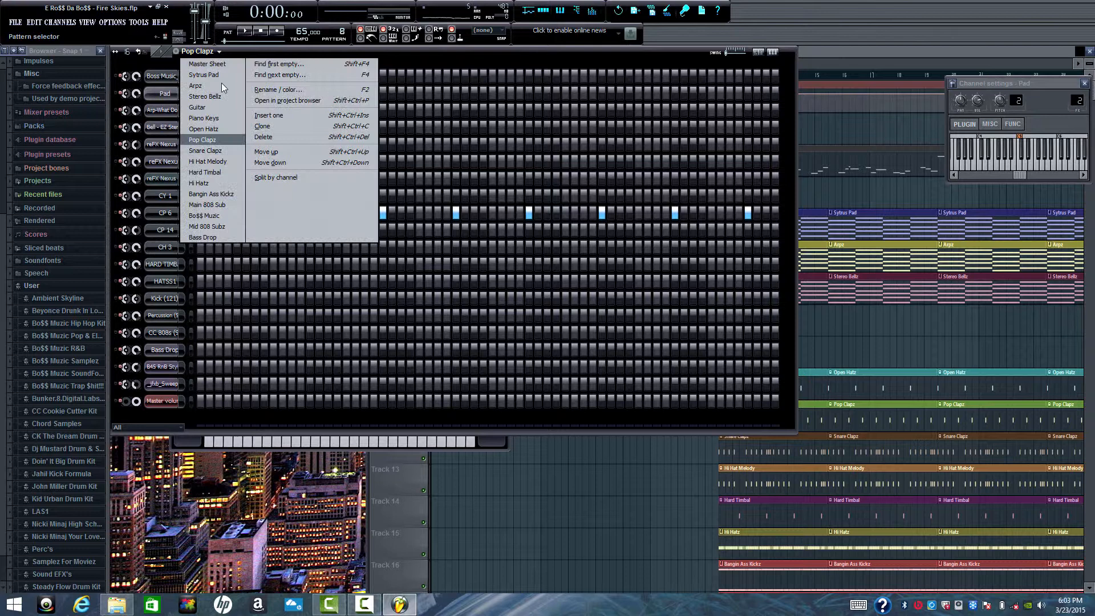
{"action": "left_click", "coordinate": [222, 150]}
{"action": "key", "text": "space"}
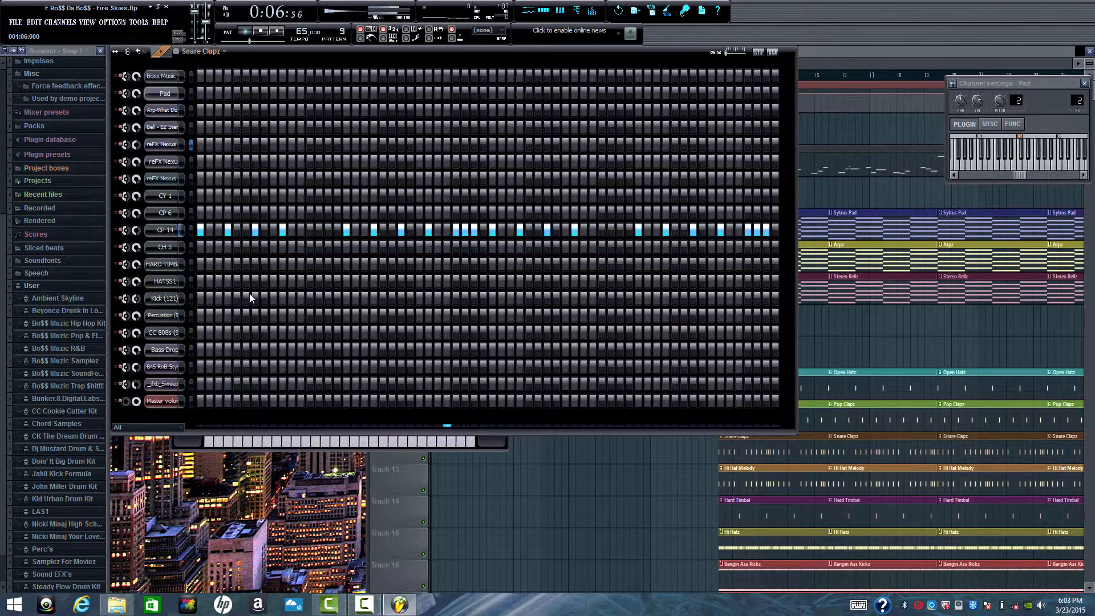
{"action": "key", "text": "space"}
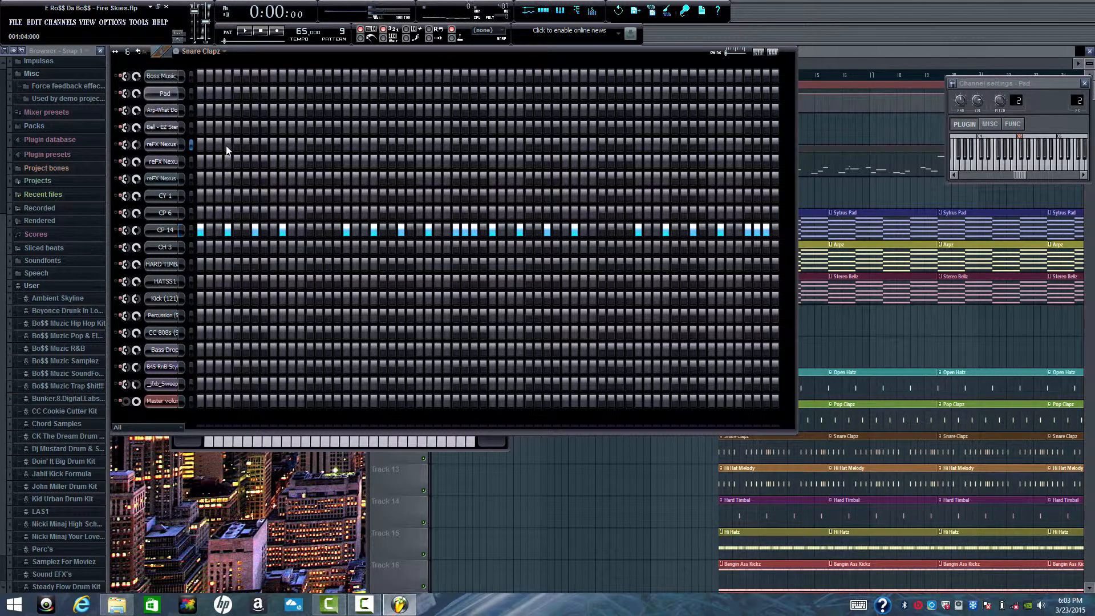
- Bring up the Hi Hat Melody pattern, play it and stop playback
{"action": "left_click", "coordinate": [223, 52]}
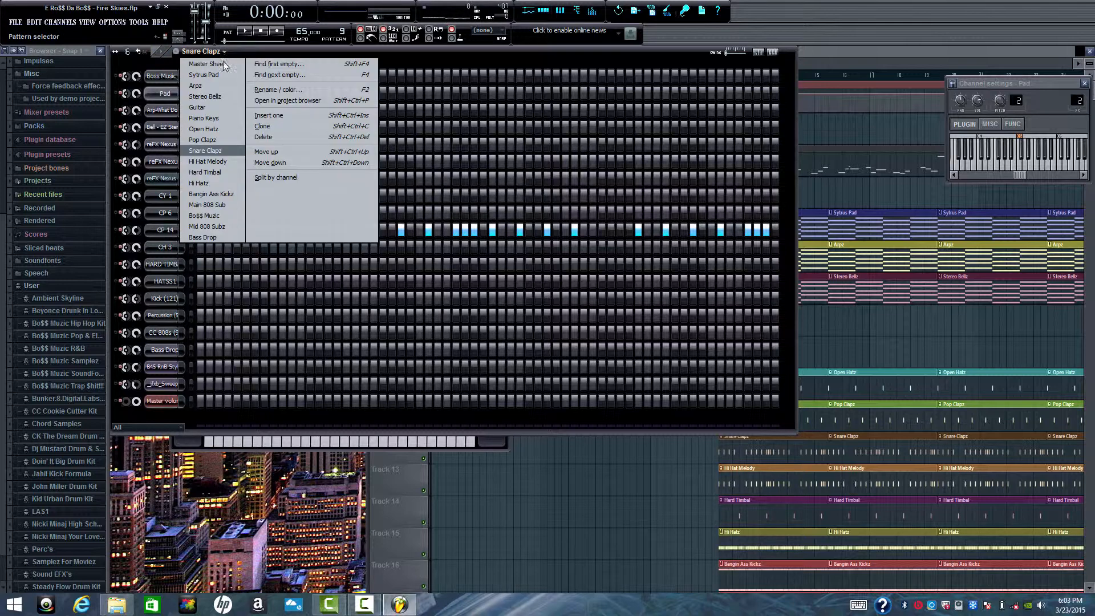
{"action": "left_click", "coordinate": [220, 163]}
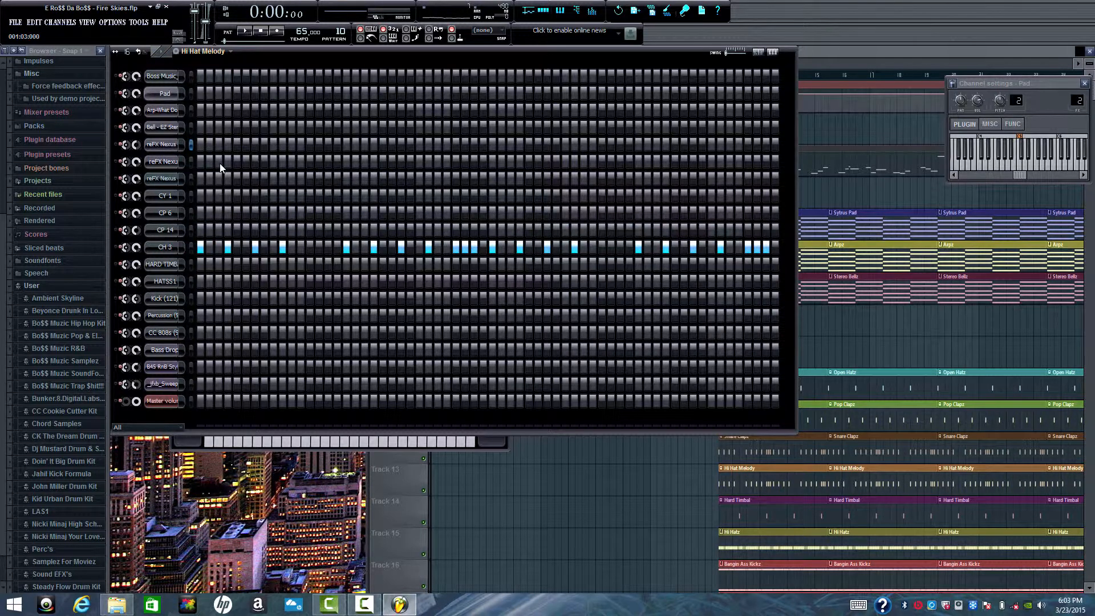
{"action": "key", "text": "space"}
{"action": "key", "text": "space"}
- Select the Hard Timbal pattern, play it and stop playback
{"action": "left_click", "coordinate": [231, 55]}
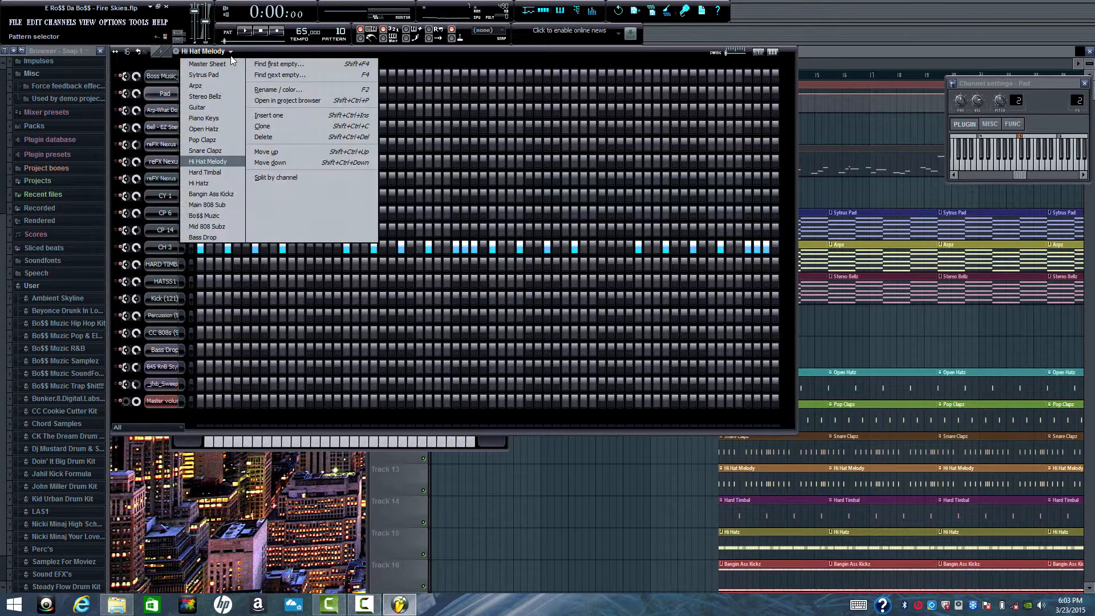
{"action": "left_click", "coordinate": [224, 171]}
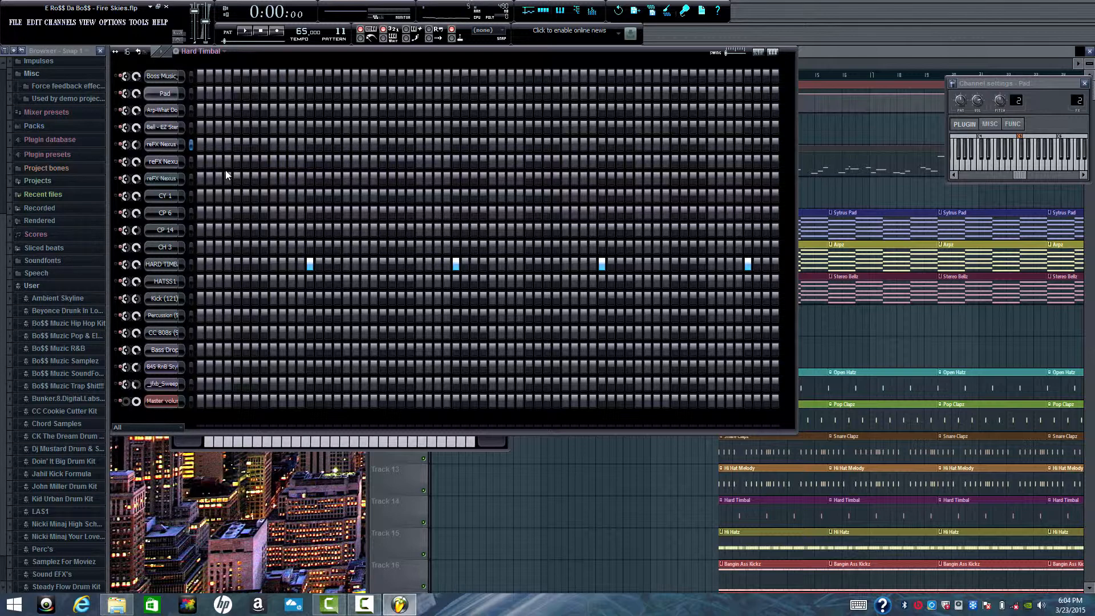
{"action": "key", "text": "space"}
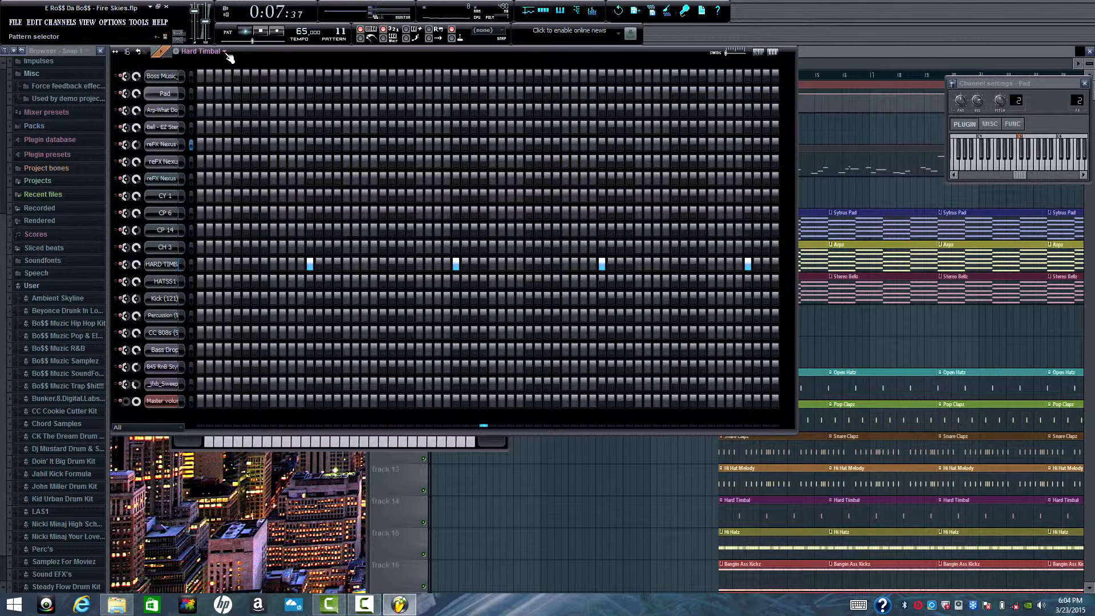
{"action": "key", "text": "space"}
- Play the Hi Hatz pattern with all its HATSS1 notes shown in the piano roll, stop playback and close the roll
{"action": "left_click", "coordinate": [226, 53]}
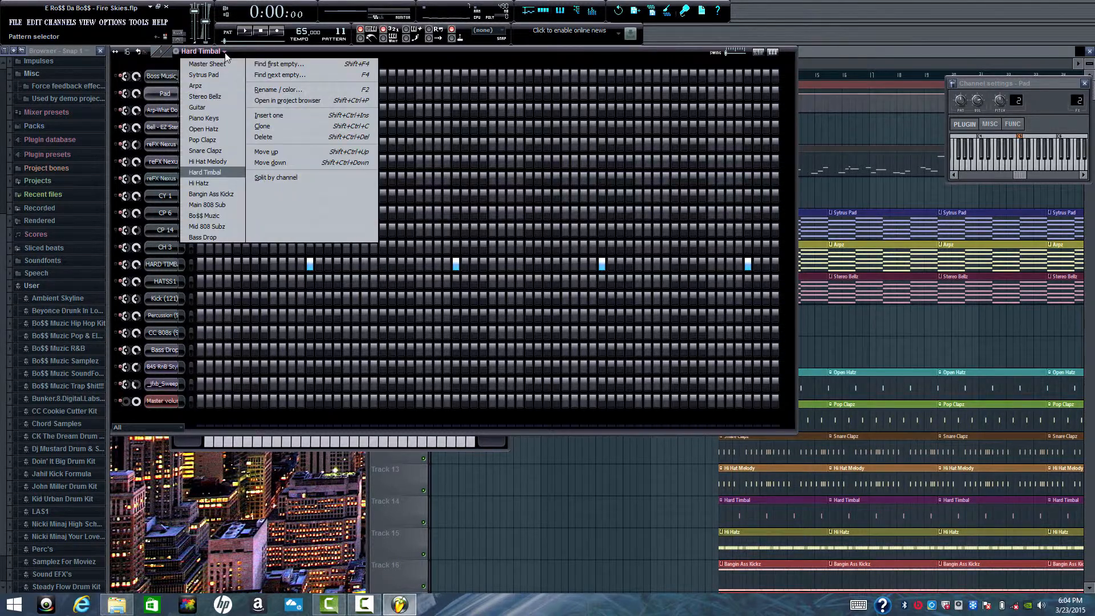
{"action": "left_click", "coordinate": [216, 187]}
{"action": "left_click", "coordinate": [234, 287]}
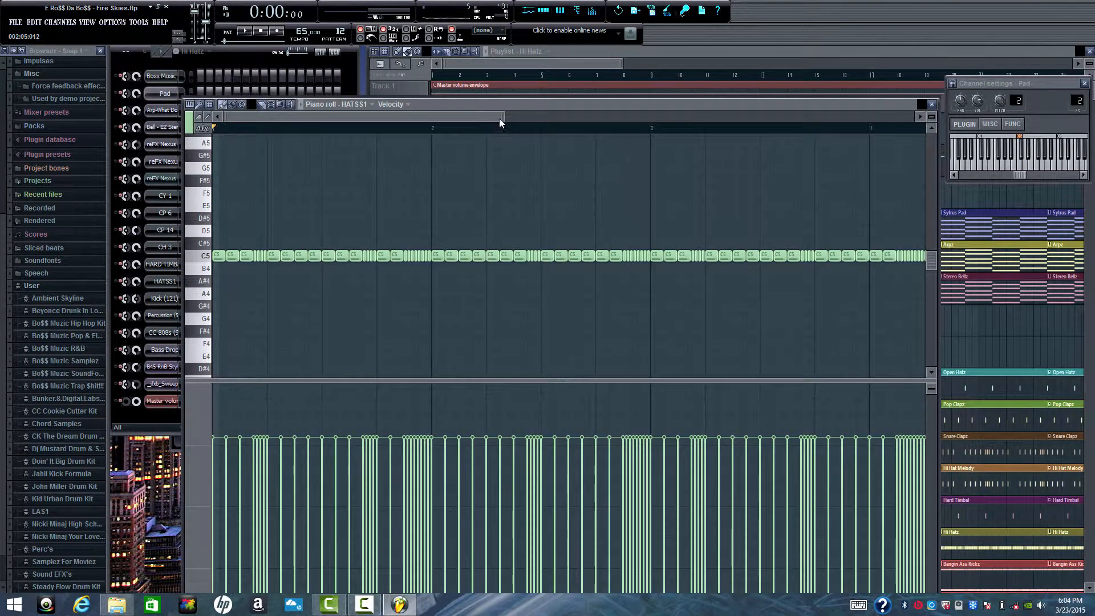
{"action": "left_click_drag", "start_coordinate": [503, 115], "coordinate": [587, 108]}
{"action": "key", "text": "space"}
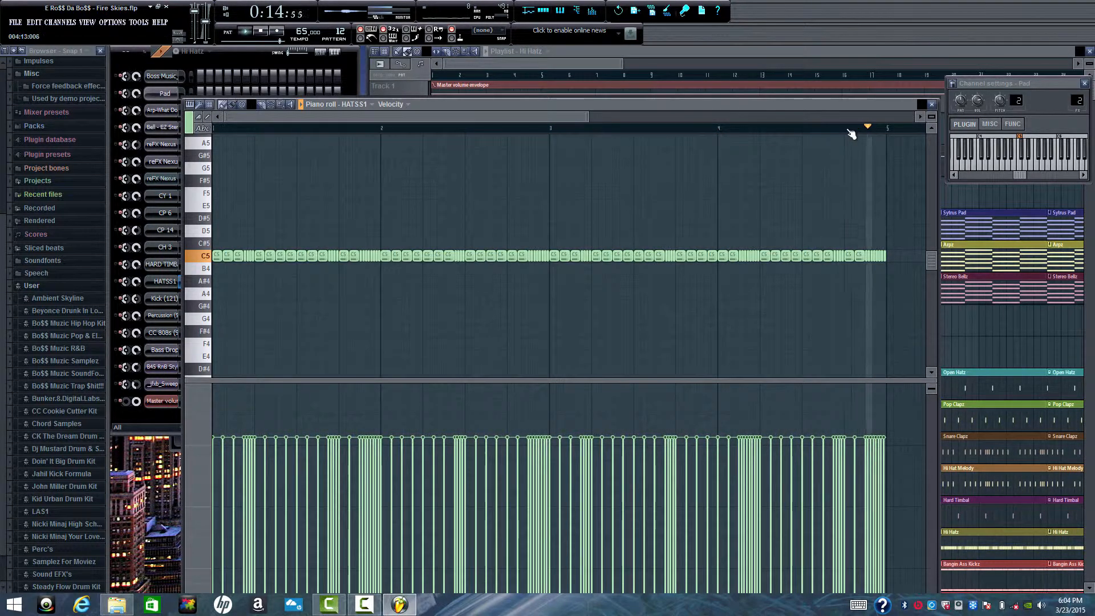
{"action": "key", "text": "space"}
{"action": "left_click", "coordinate": [934, 104]}
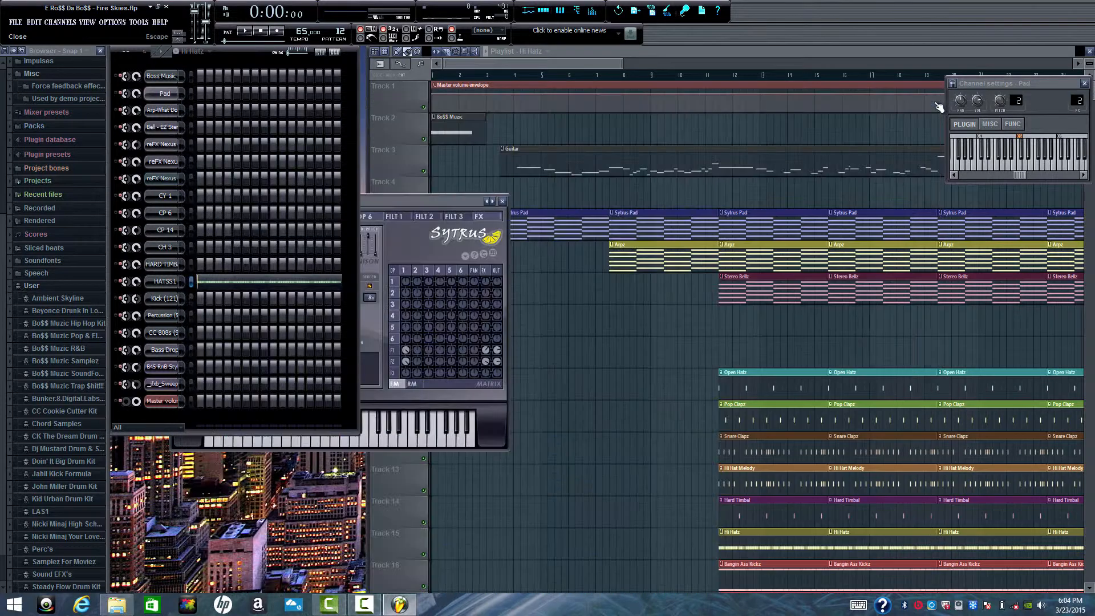
- Play the Bangin Ass Kickz pattern, review all its Kick (121) notes in the piano roll, and close the roll
{"action": "left_click", "coordinate": [212, 51]}
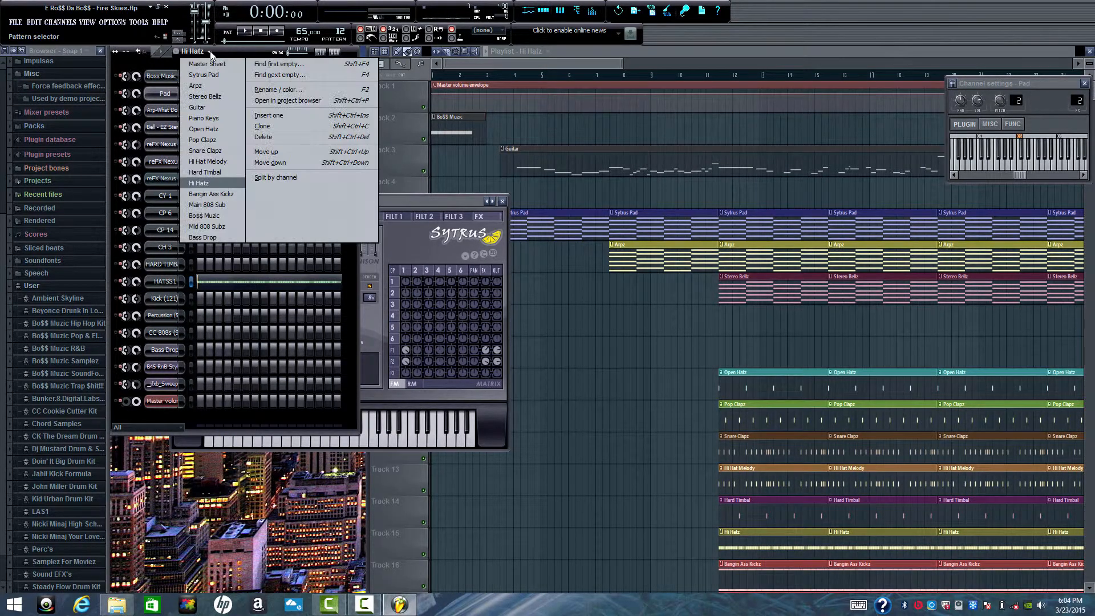
{"action": "left_click", "coordinate": [222, 194]}
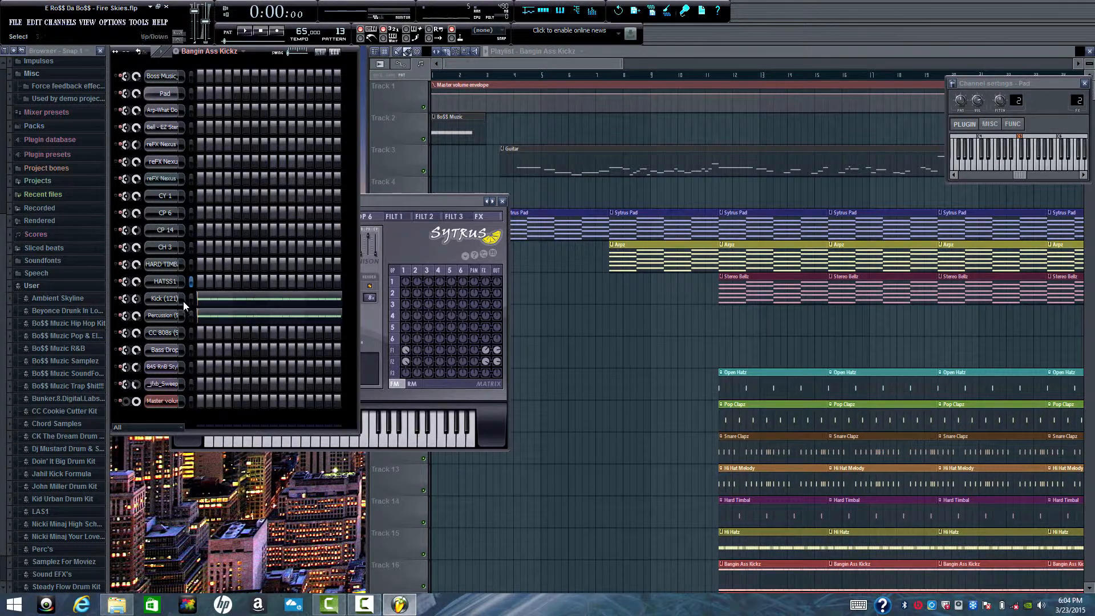
{"action": "left_click", "coordinate": [249, 33]}
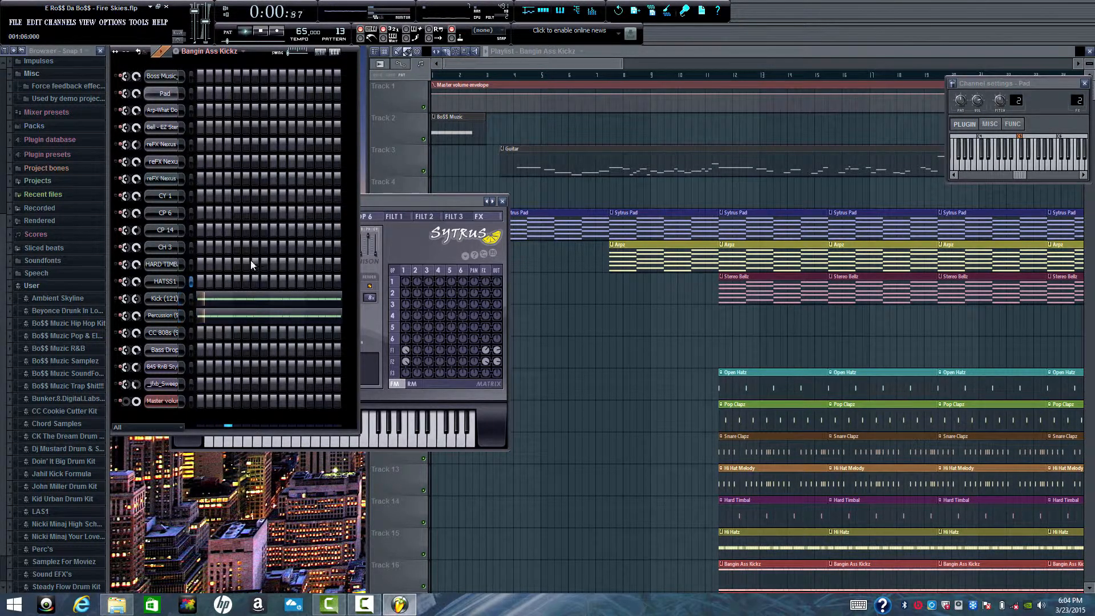
{"action": "left_click", "coordinate": [269, 304]}
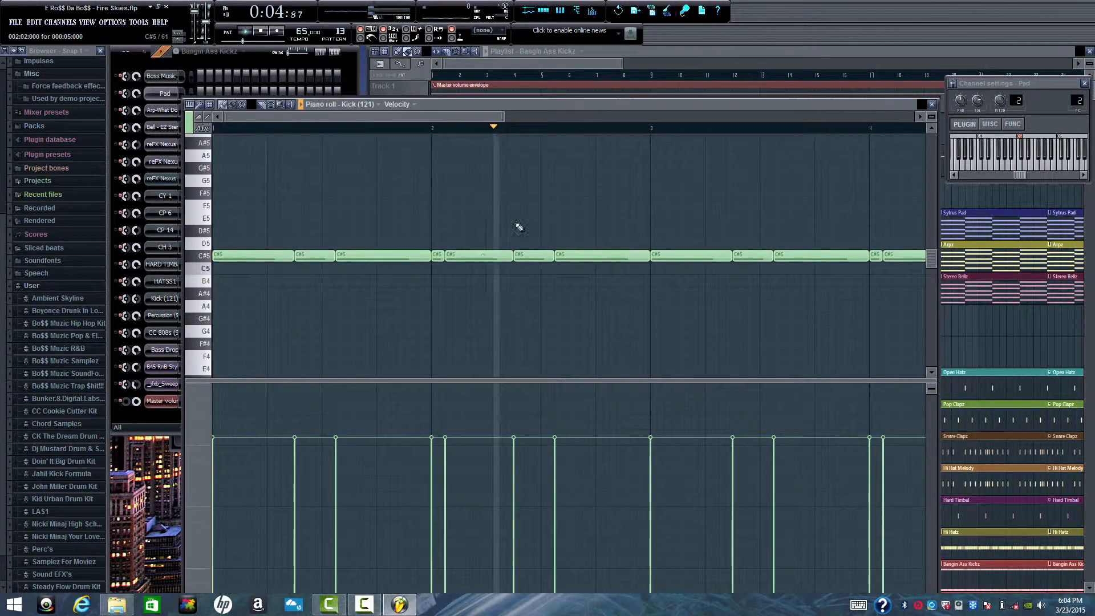
{"action": "scroll", "coordinate": [853, 128], "scroll_direction": "down", "scroll_amount": 2}
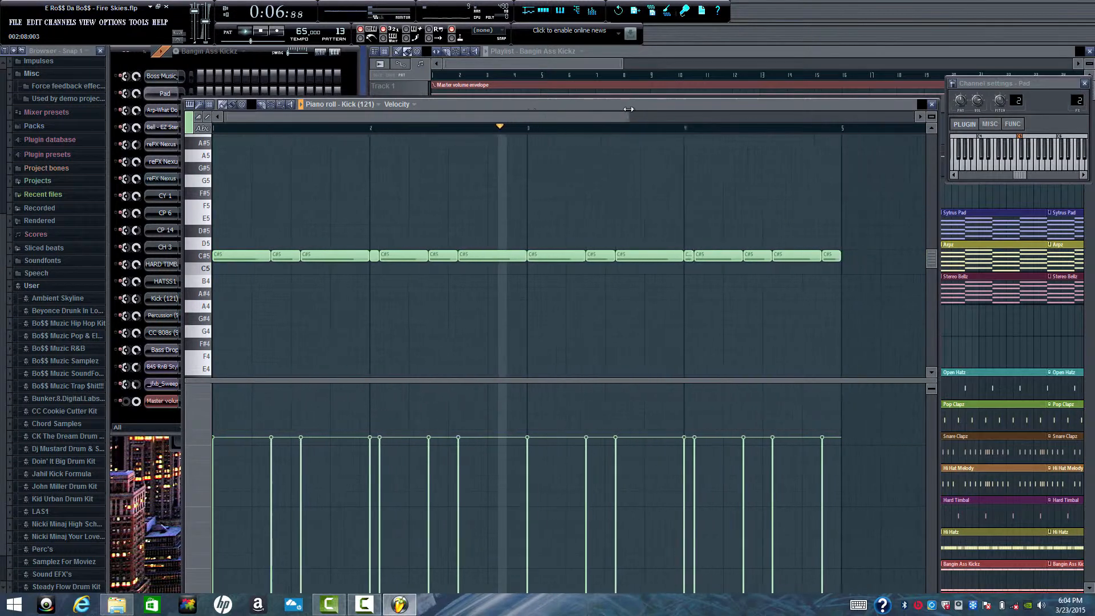
{"action": "left_click", "coordinate": [931, 105]}
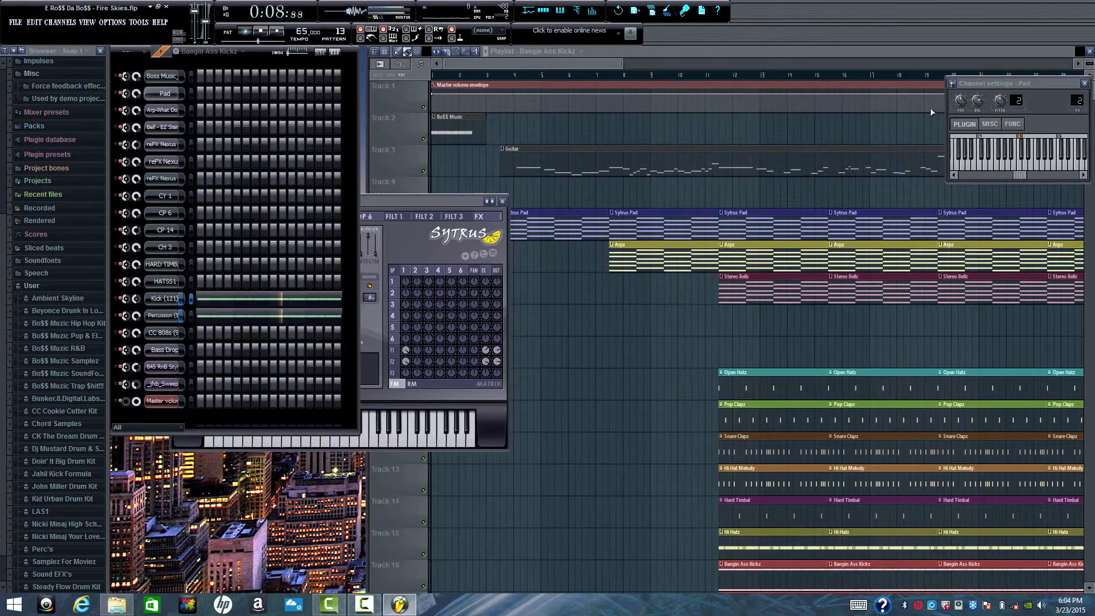
- Compare the Percussion (50) notes with the Kick (121) notes in the piano roll, stopping playback and moving the roll clear of the step sequencer
{"action": "left_click", "coordinate": [276, 315]}
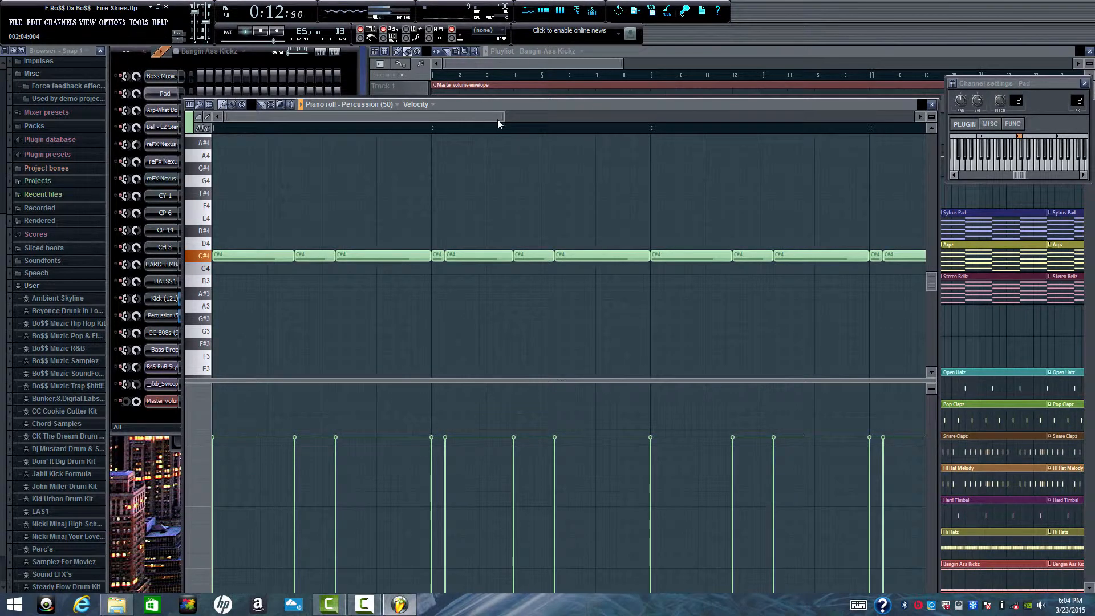
{"action": "left_click_drag", "start_coordinate": [503, 118], "coordinate": [597, 118]}
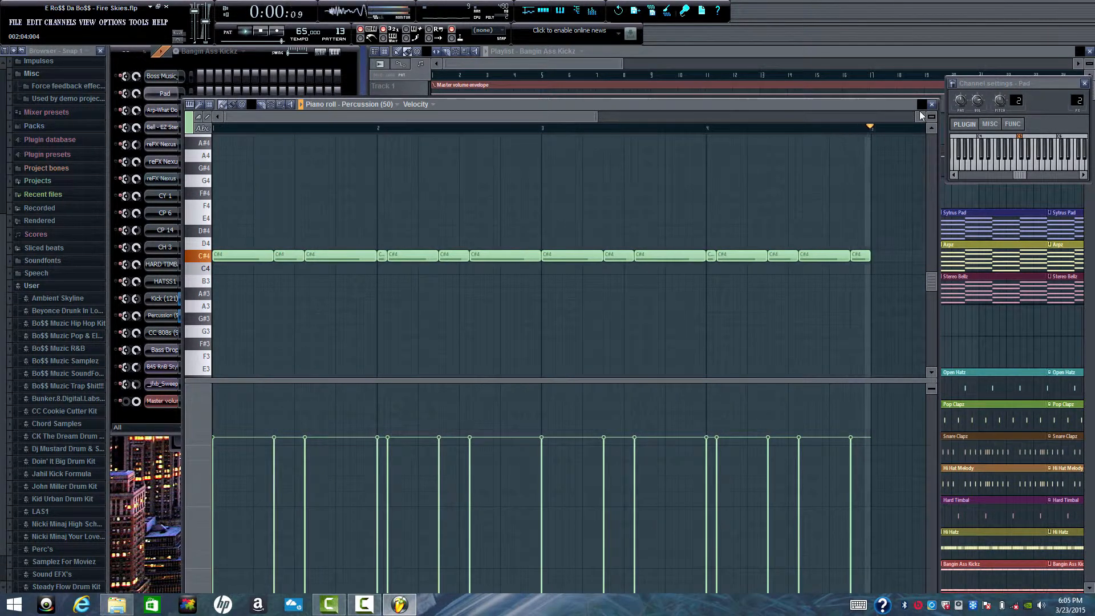
{"action": "key", "text": "space"}
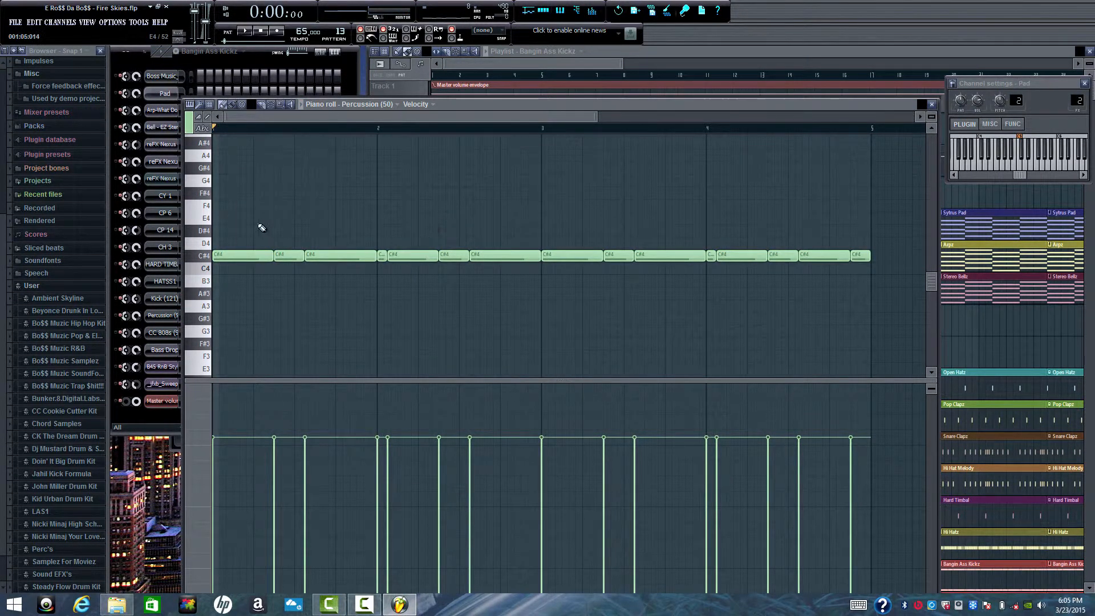
{"action": "left_click_drag", "start_coordinate": [448, 107], "coordinate": [535, 124]}
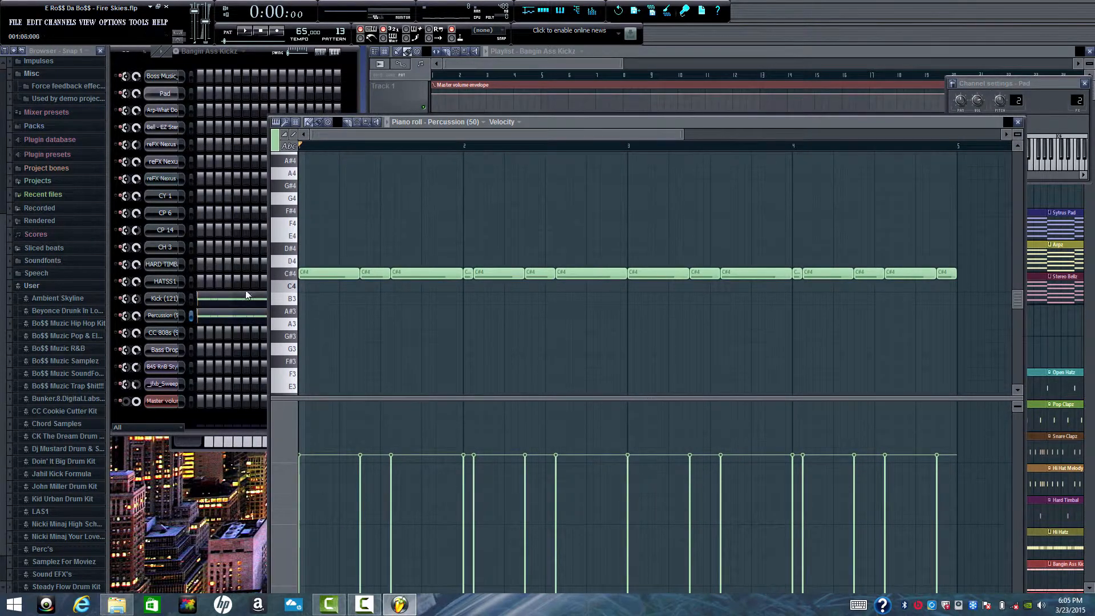
{"action": "left_click", "coordinate": [230, 302]}
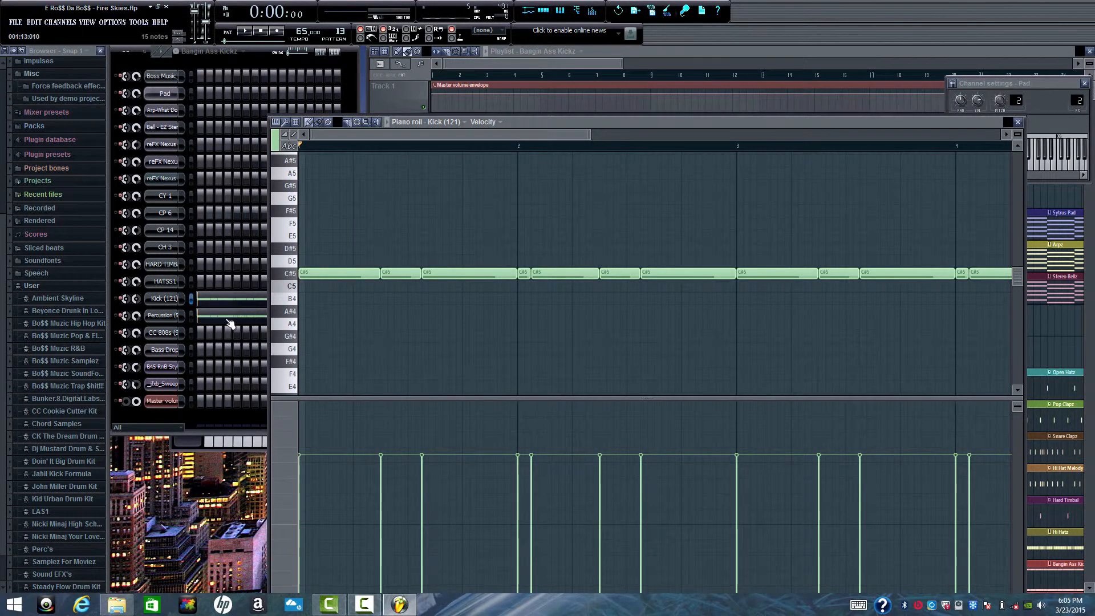
- Audition the Percussion (50) channel's sound by itself, and play the Bangin Ass Kickz pattern briefly
{"action": "left_click", "coordinate": [191, 316]}
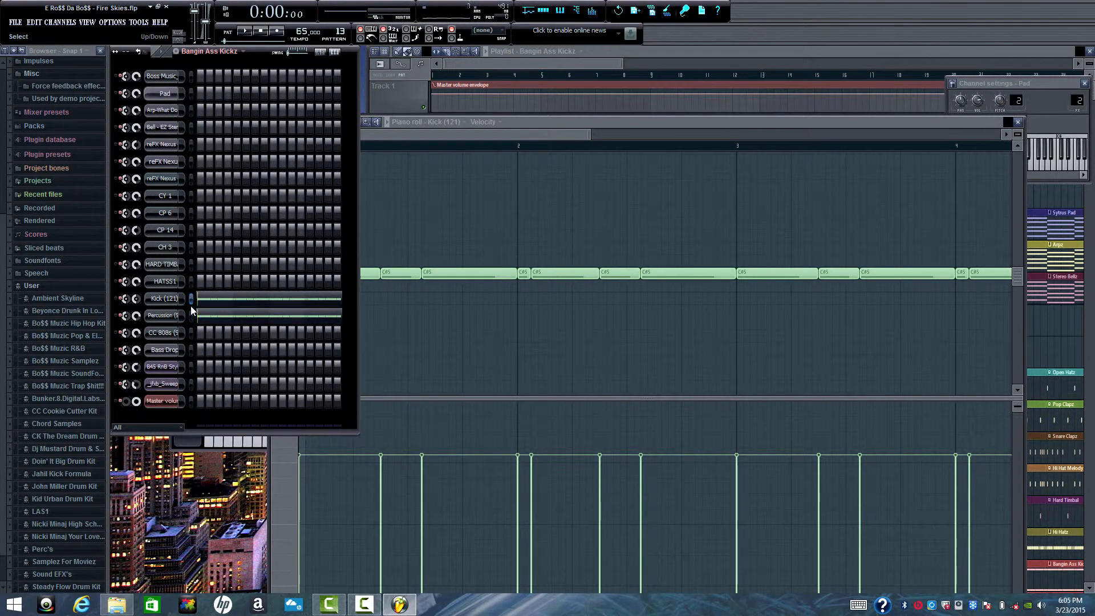
{"action": "key", "text": "z"}
{"action": "key", "text": "z"}
{"action": "key", "text": "z"}
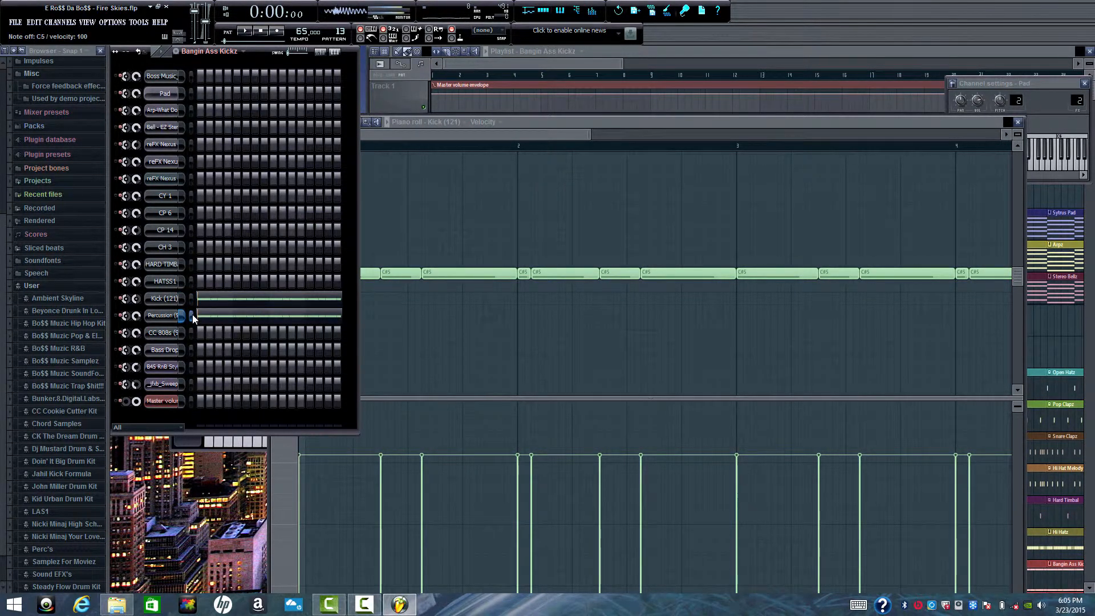
{"action": "left_click", "coordinate": [246, 33]}
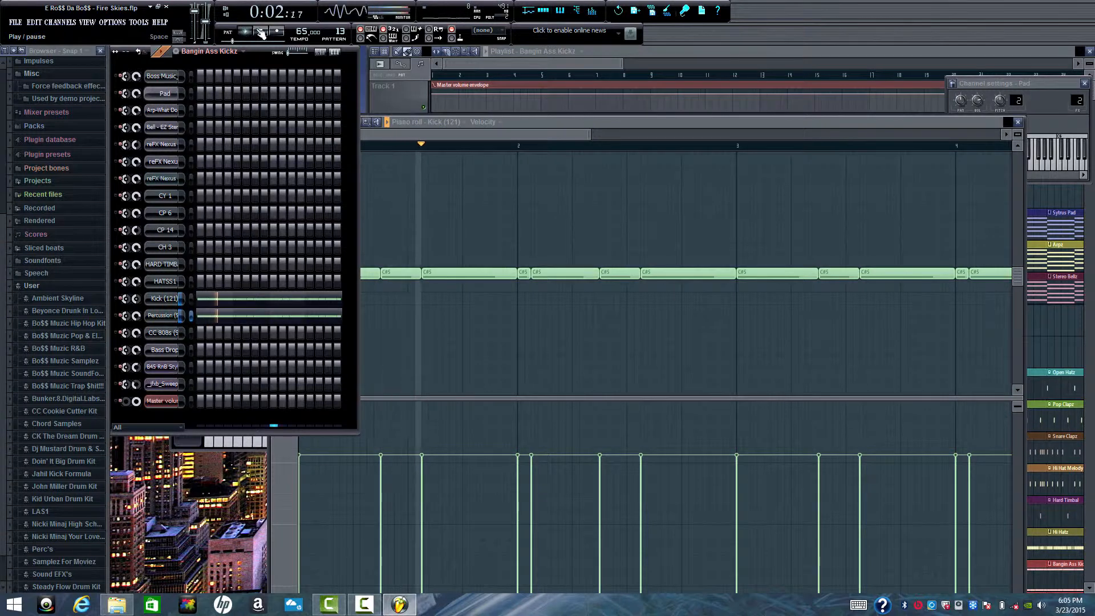
{"action": "left_click", "coordinate": [262, 32]}
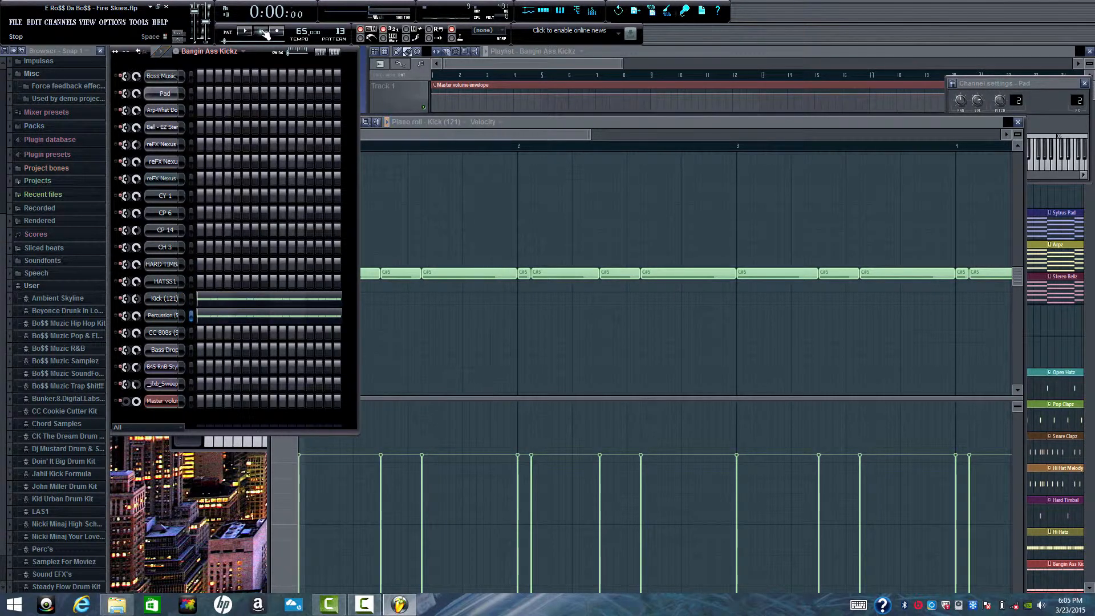
- Play the Main 808 Sub pattern, review all its CC 808s (9) notes in the piano roll, stop playback and close the roll
{"action": "left_click", "coordinate": [243, 52]}
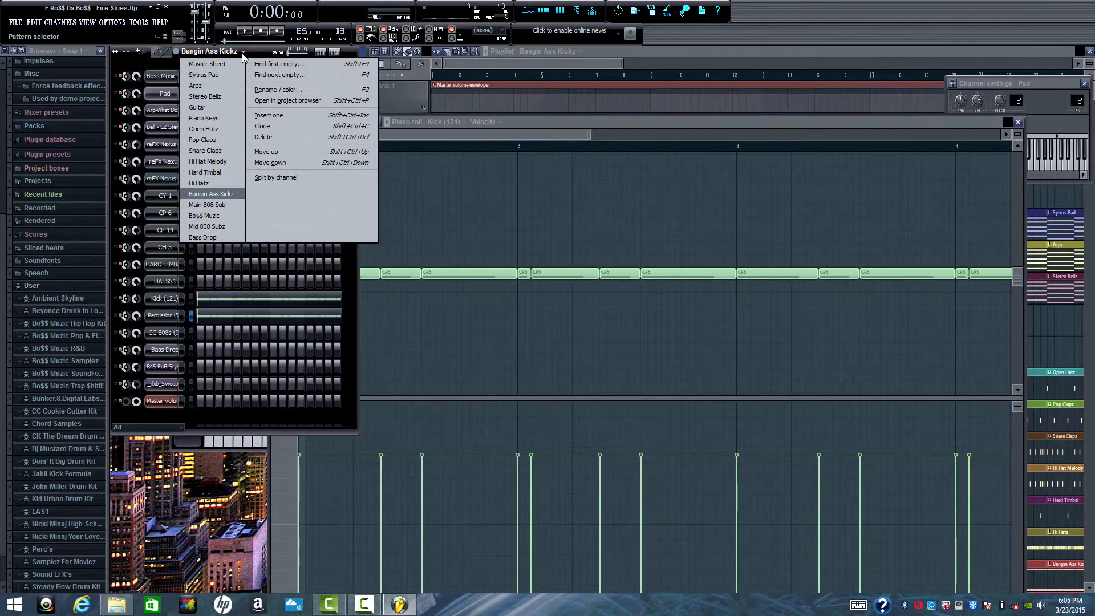
{"action": "left_click", "coordinate": [230, 204]}
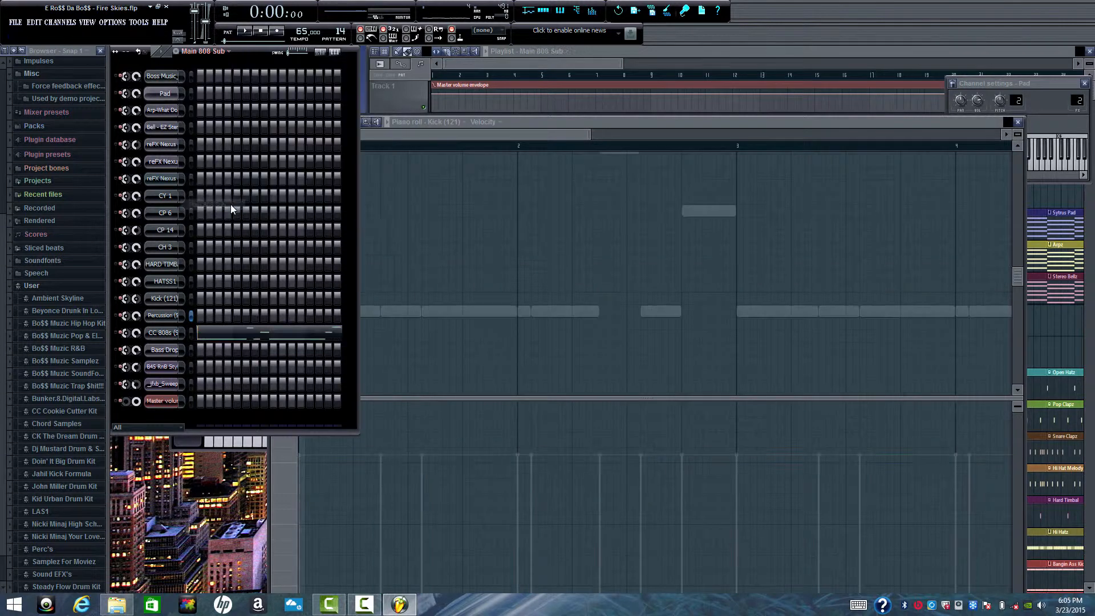
{"action": "left_click", "coordinate": [223, 334]}
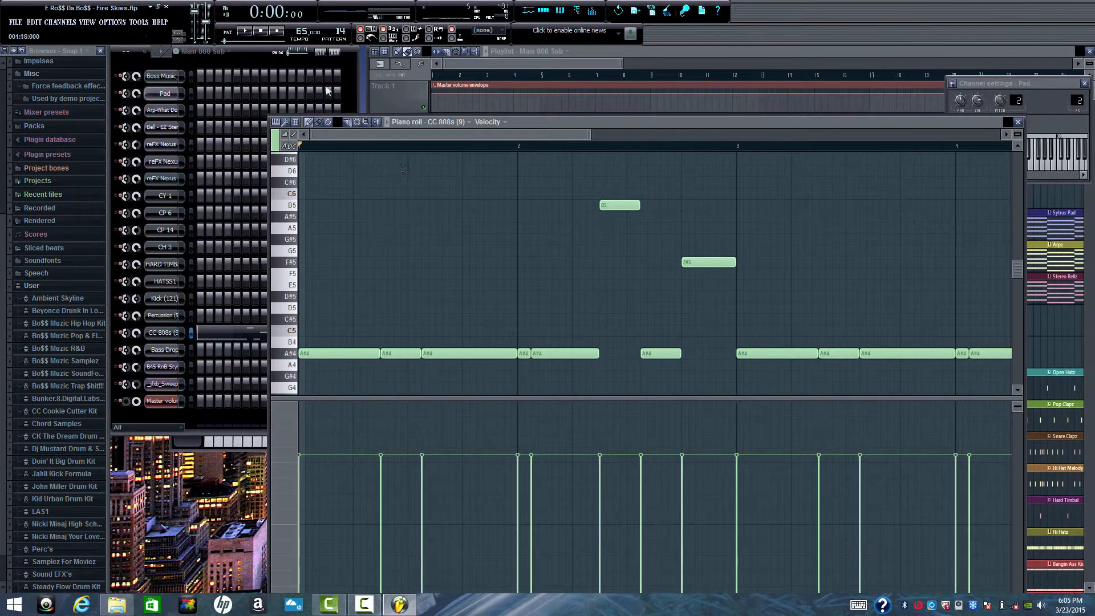
{"action": "left_click", "coordinate": [246, 31]}
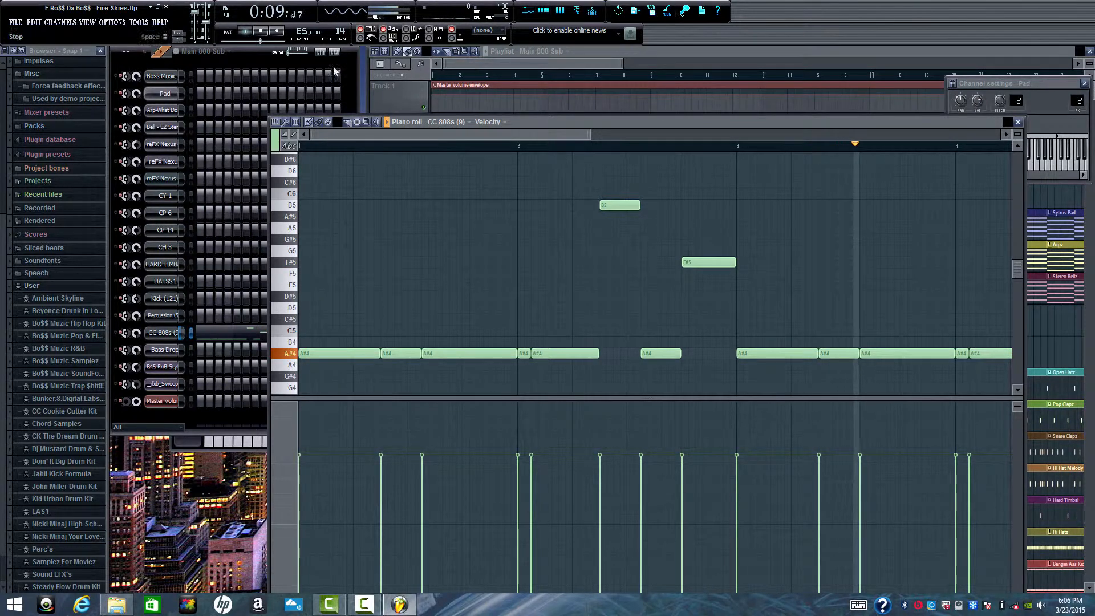
{"action": "left_click_drag", "start_coordinate": [526, 134], "coordinate": [641, 135]}
{"action": "key", "text": "space"}
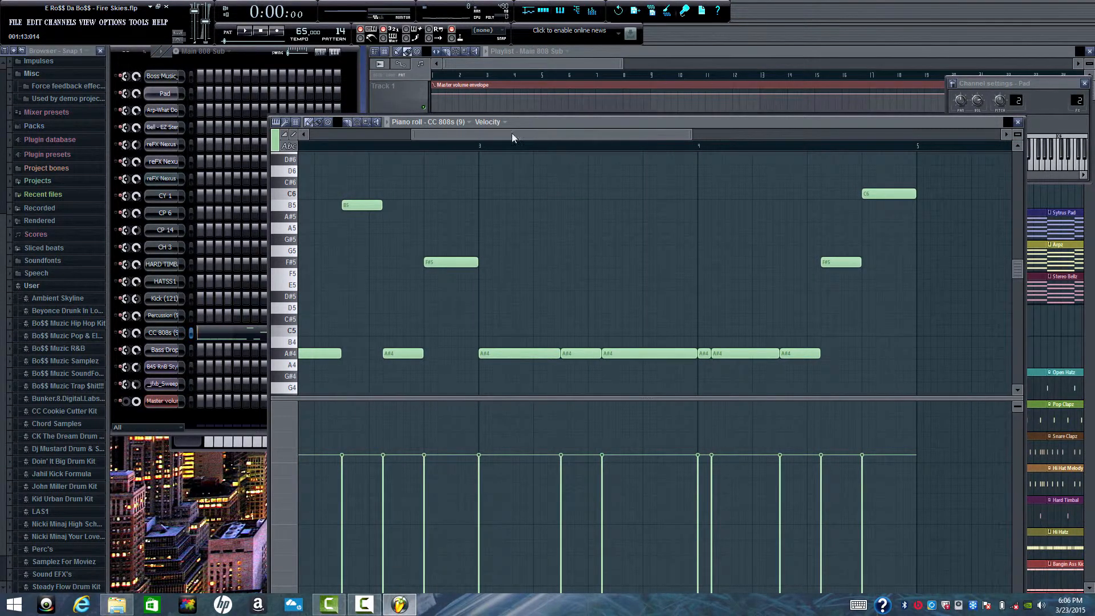
{"action": "left_click_drag", "start_coordinate": [545, 140], "coordinate": [248, 83]}
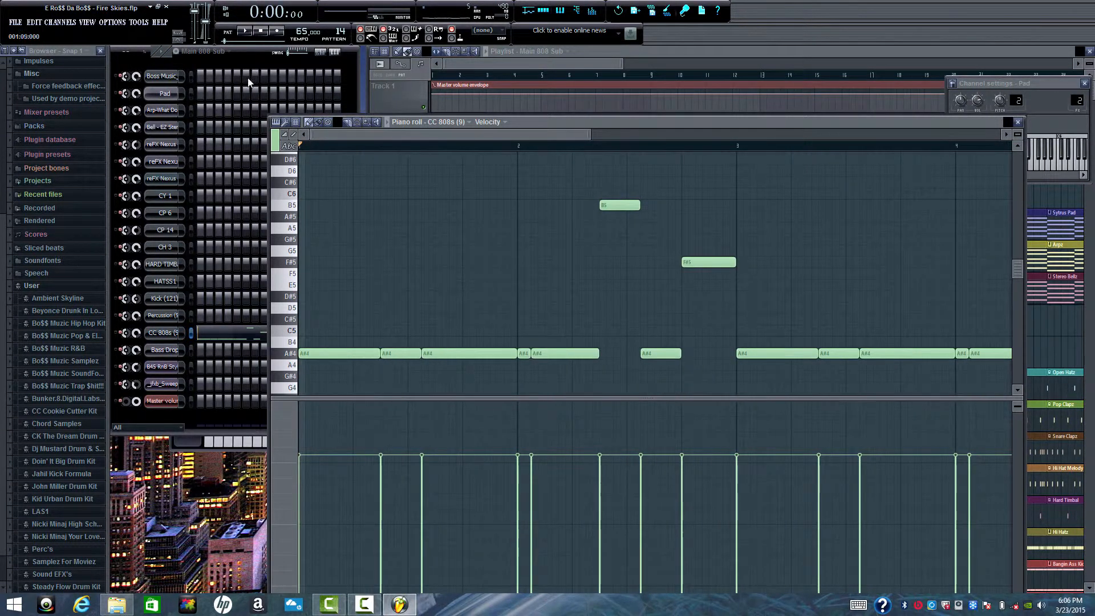
{"action": "left_click", "coordinate": [1019, 122]}
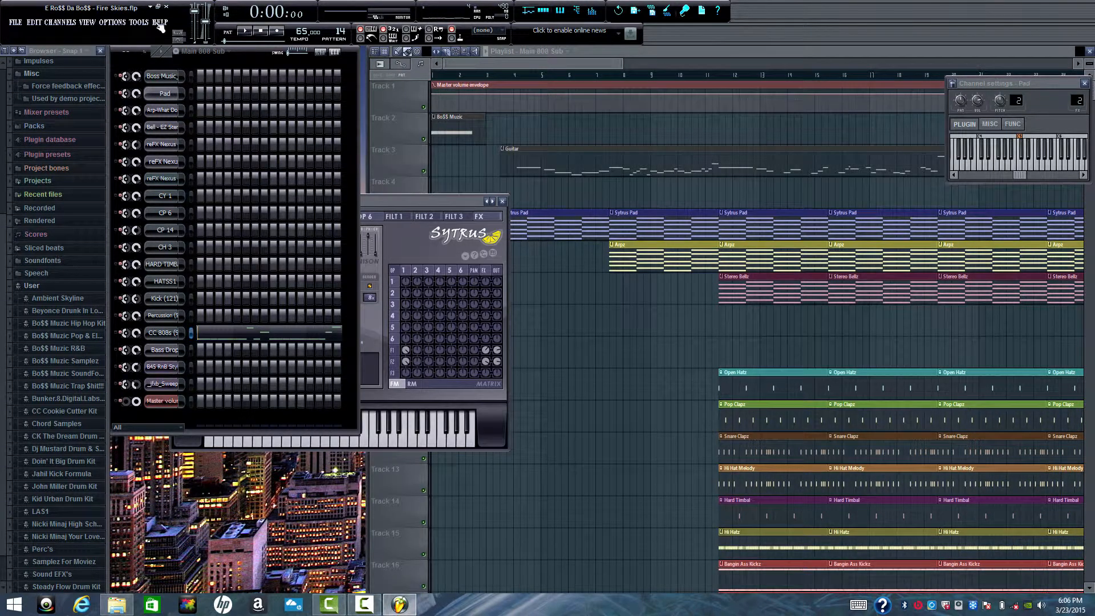
- Play the Mid 808 Subz pattern and review its CC 808s (9) notes through to the end in the piano roll, stopping playback
{"action": "left_click", "coordinate": [227, 53]}
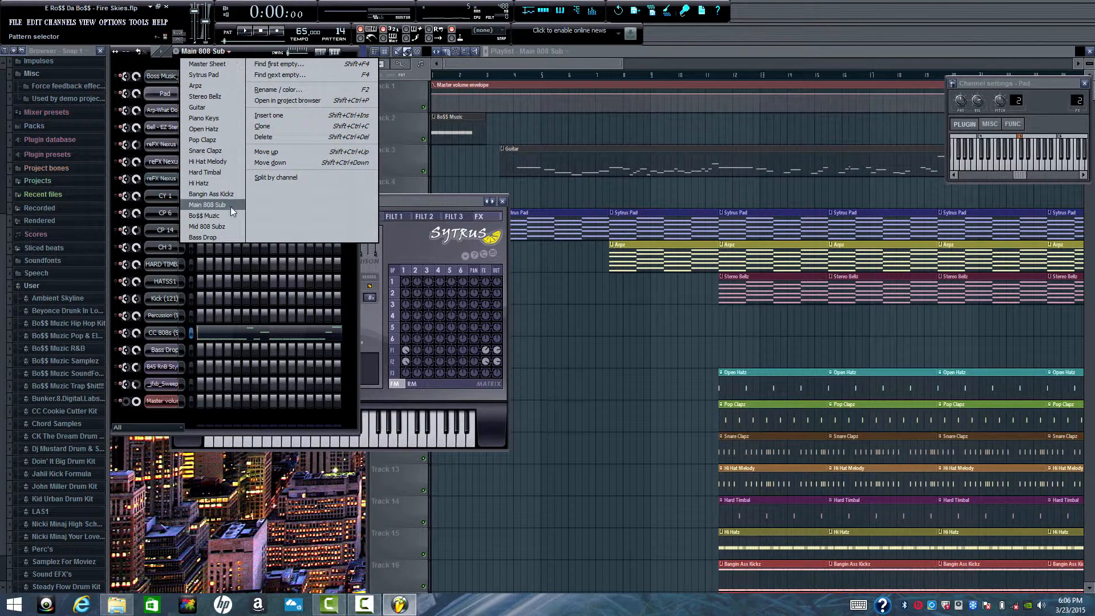
{"action": "left_click", "coordinate": [225, 230]}
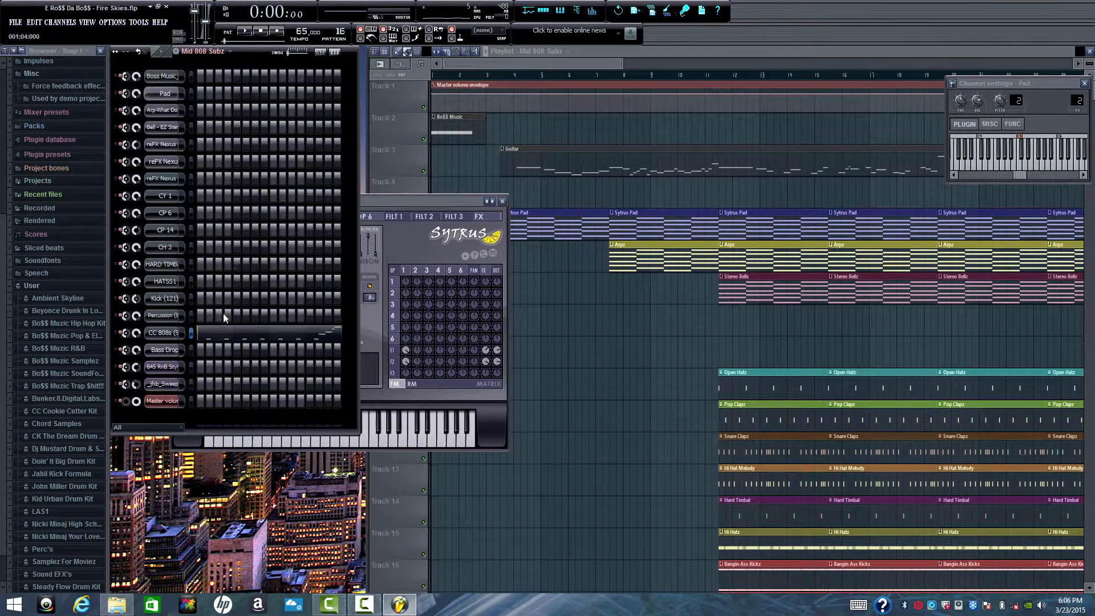
{"action": "left_click", "coordinate": [212, 339]}
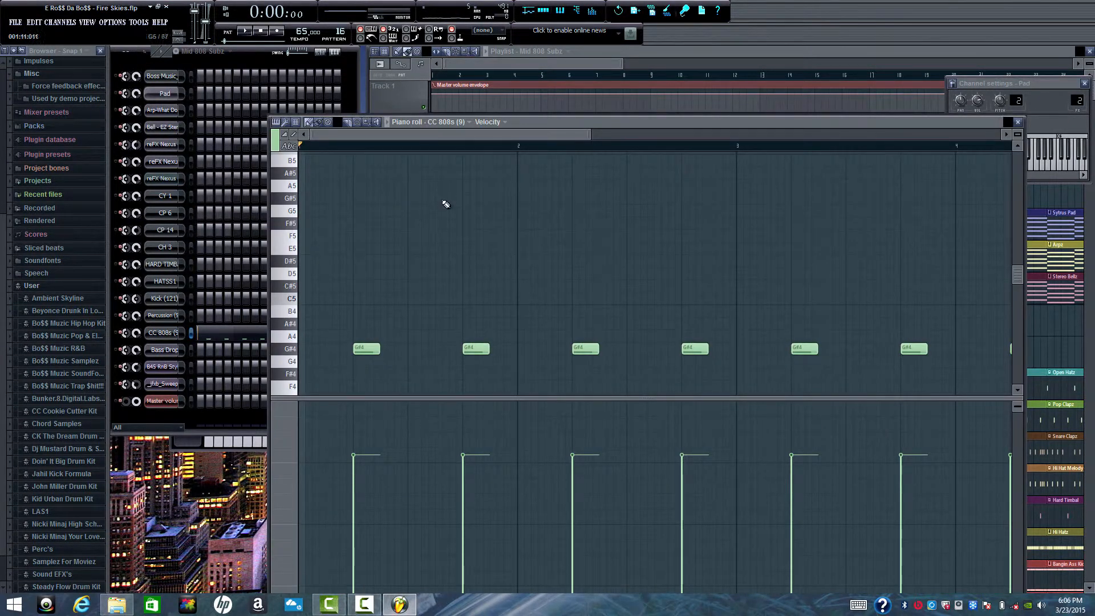
{"action": "key", "text": "space"}
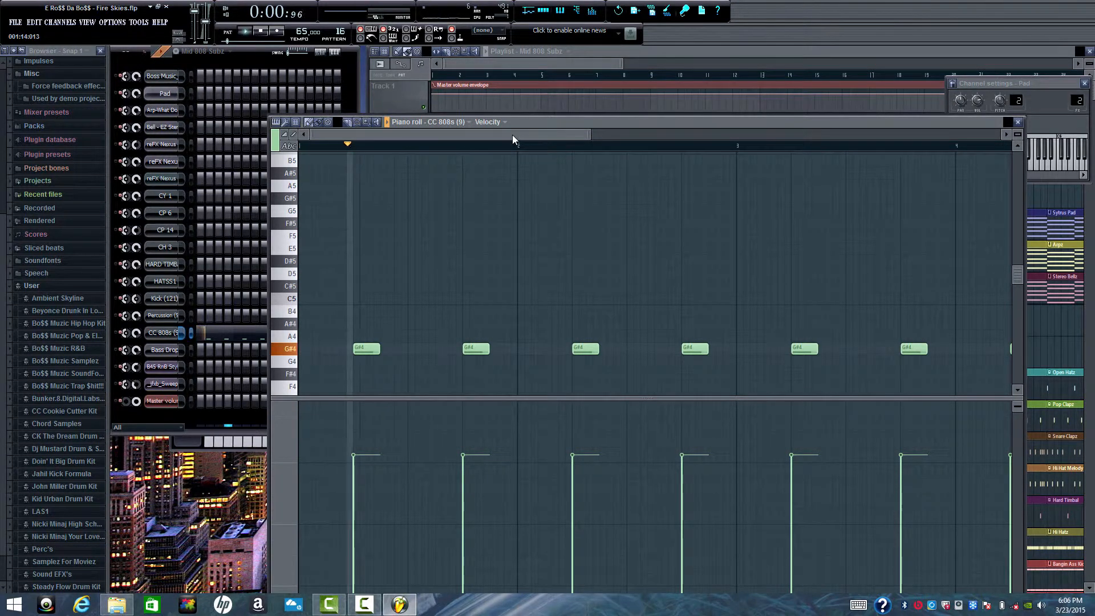
{"action": "left_click_drag", "start_coordinate": [536, 135], "coordinate": [624, 127]}
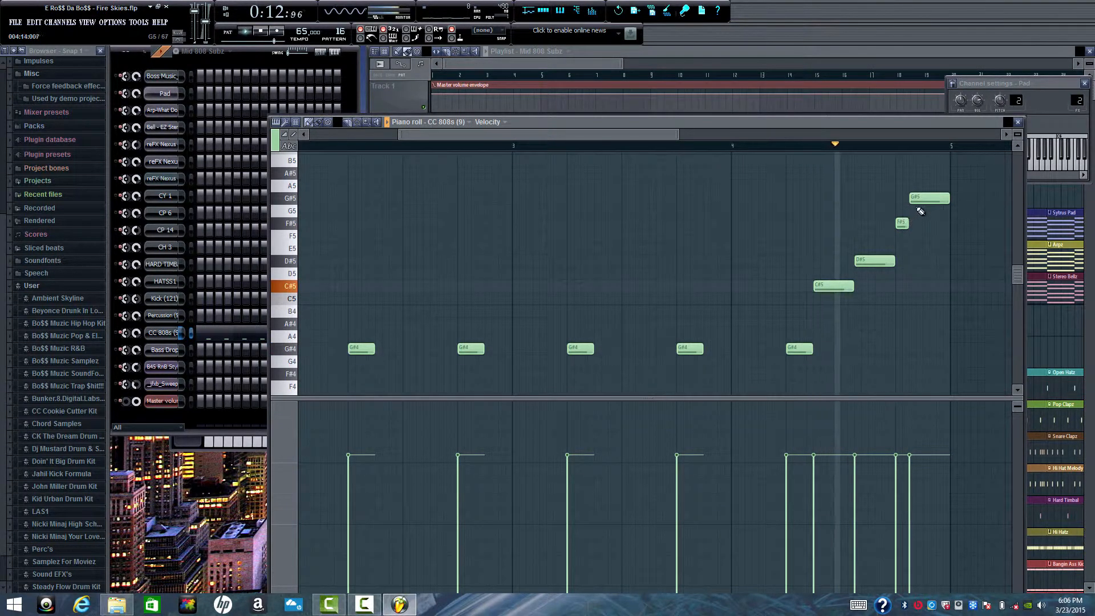
{"action": "key", "text": "space"}
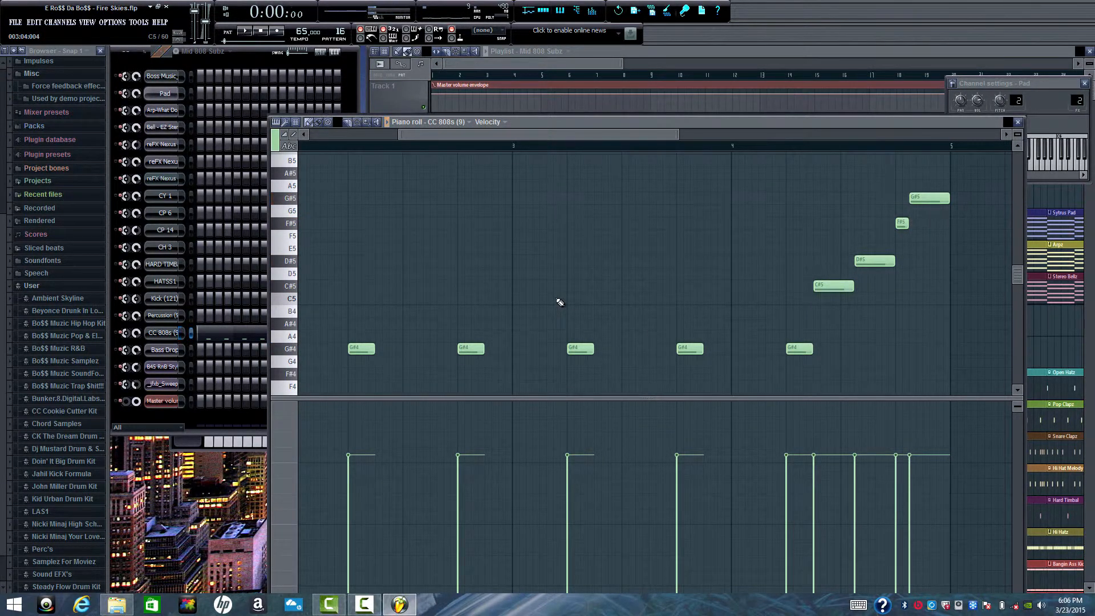
- Switch to the Bass Drop pattern and show the Bass Drop channel's notes in the piano roll from the first bar
{"action": "left_click", "coordinate": [231, 53]}
{"action": "left_click", "coordinate": [218, 237]}
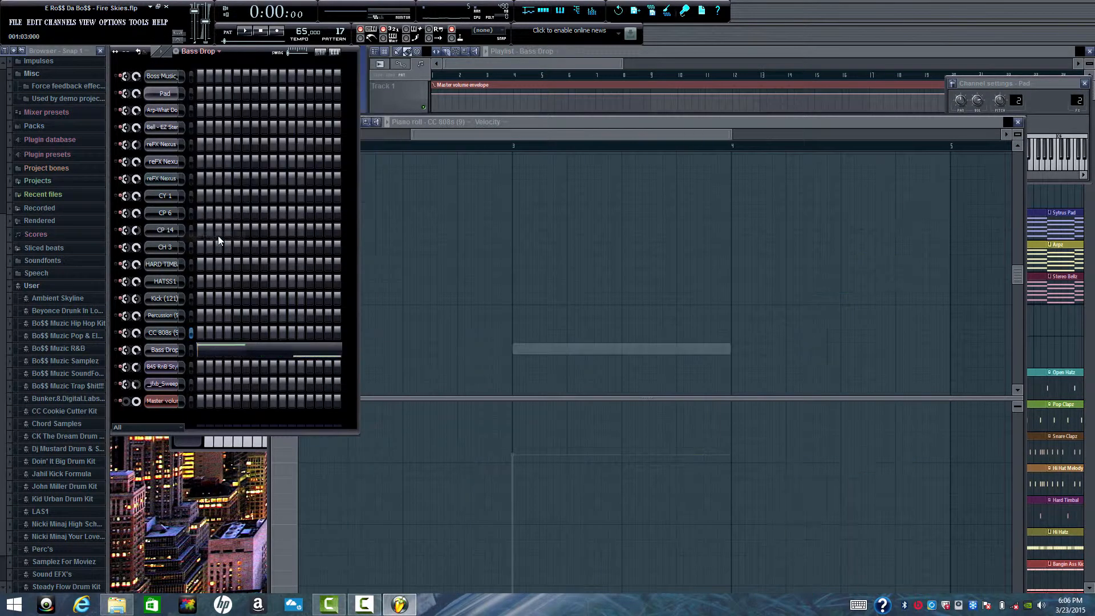
{"action": "left_click", "coordinate": [488, 134]}
{"action": "left_click_drag", "start_coordinate": [457, 135], "coordinate": [274, 140]}
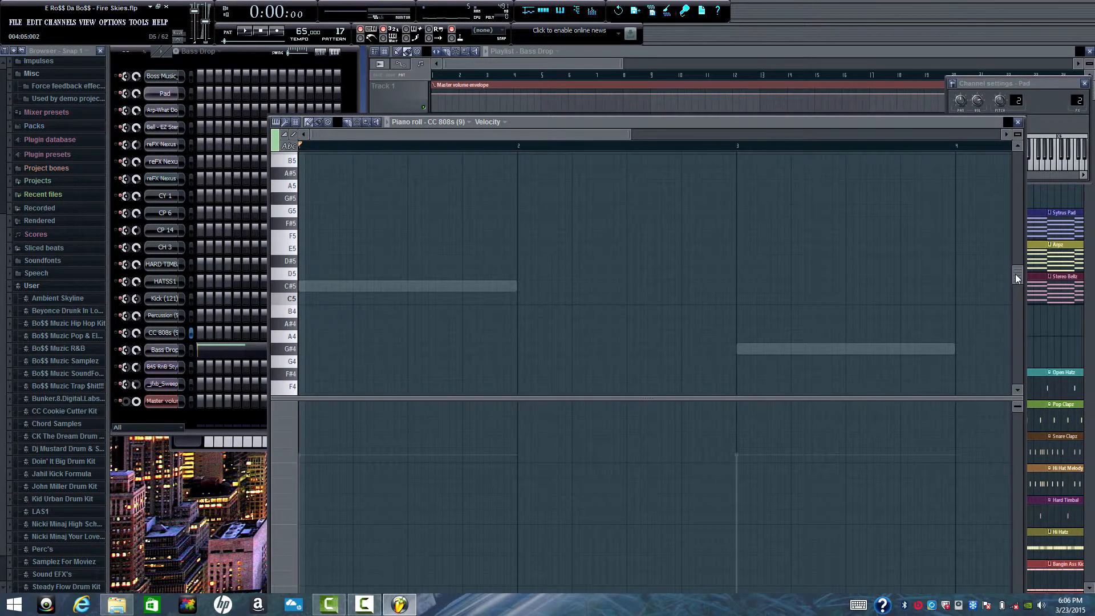
{"action": "mouse_move", "coordinate": [1015, 273]}
{"action": "left_mouse_down"}
{"action": "mouse_move", "coordinate": [1013, 246]}
{"action": "mouse_move", "coordinate": [1022, 306]}
{"action": "mouse_move", "coordinate": [1018, 280]}
{"action": "left_mouse_up"}
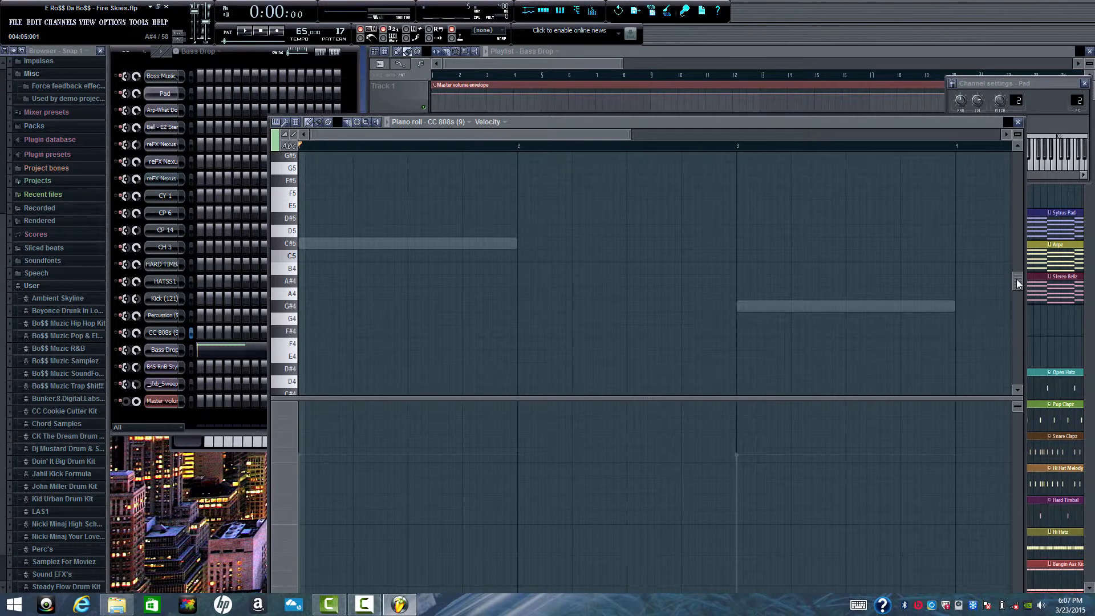
{"action": "left_click_drag", "start_coordinate": [1016, 279], "coordinate": [991, 285]}
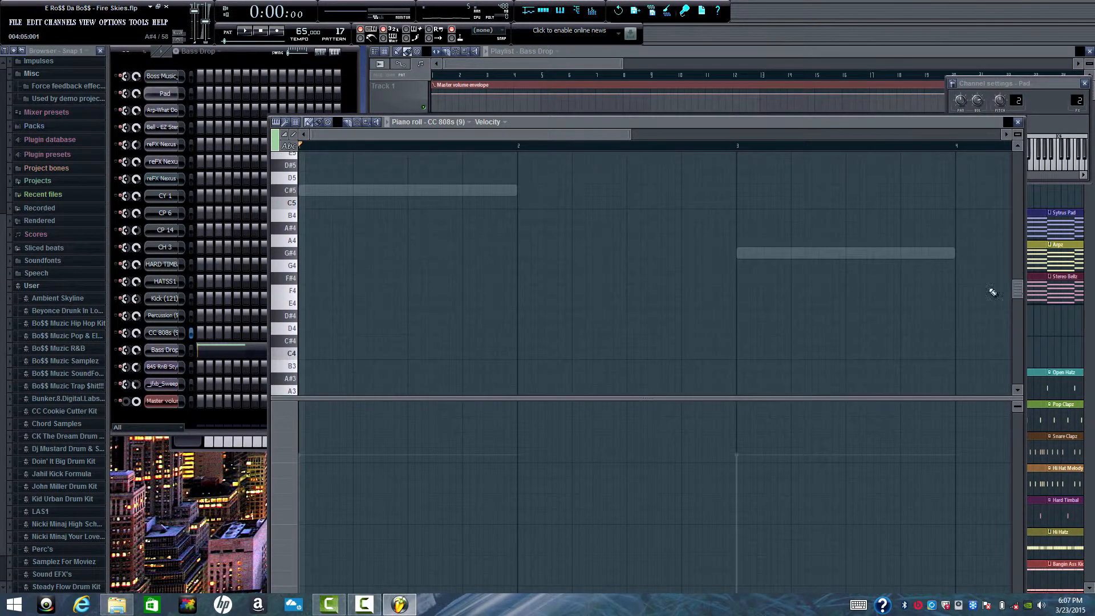
{"action": "left_click", "coordinate": [210, 357]}
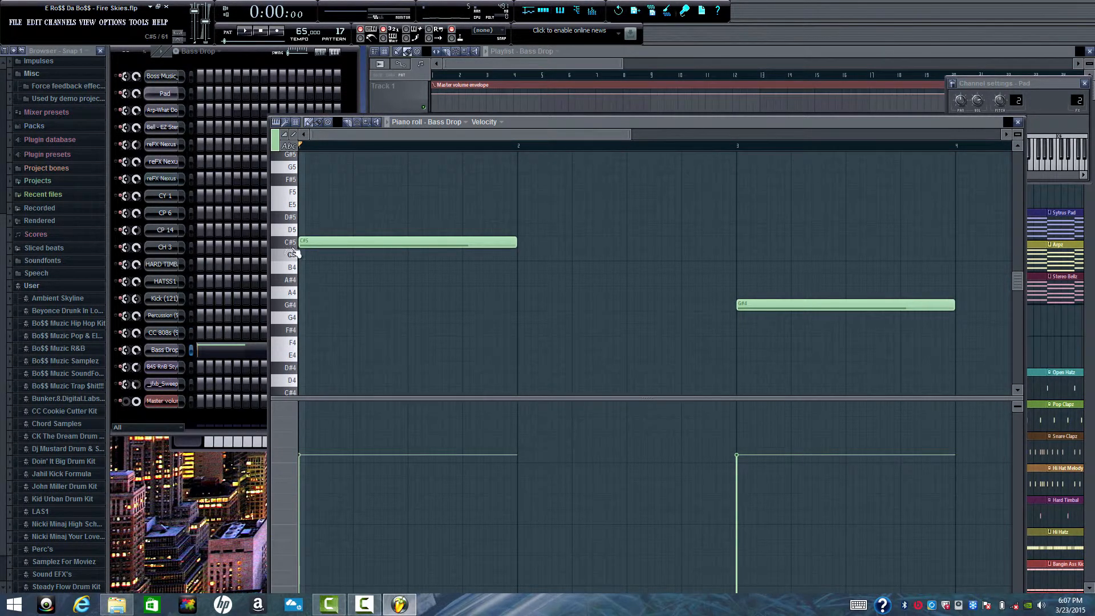
- Play the Bass Drop pattern through both long notes, stop playback and close the piano roll
{"action": "key", "text": "space"}
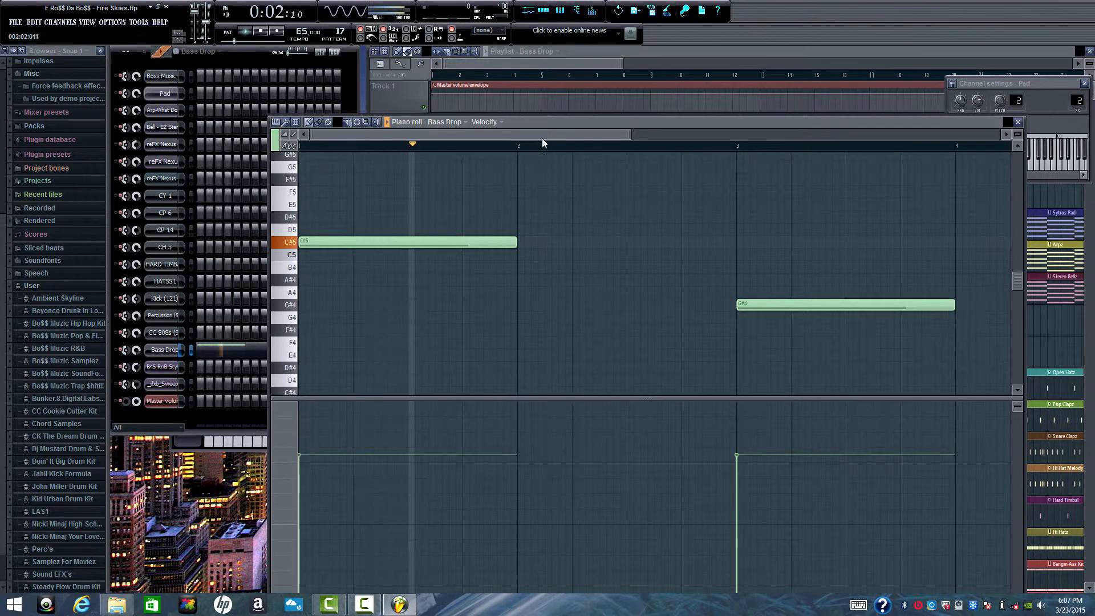
{"action": "left_click_drag", "start_coordinate": [549, 132], "coordinate": [609, 130]}
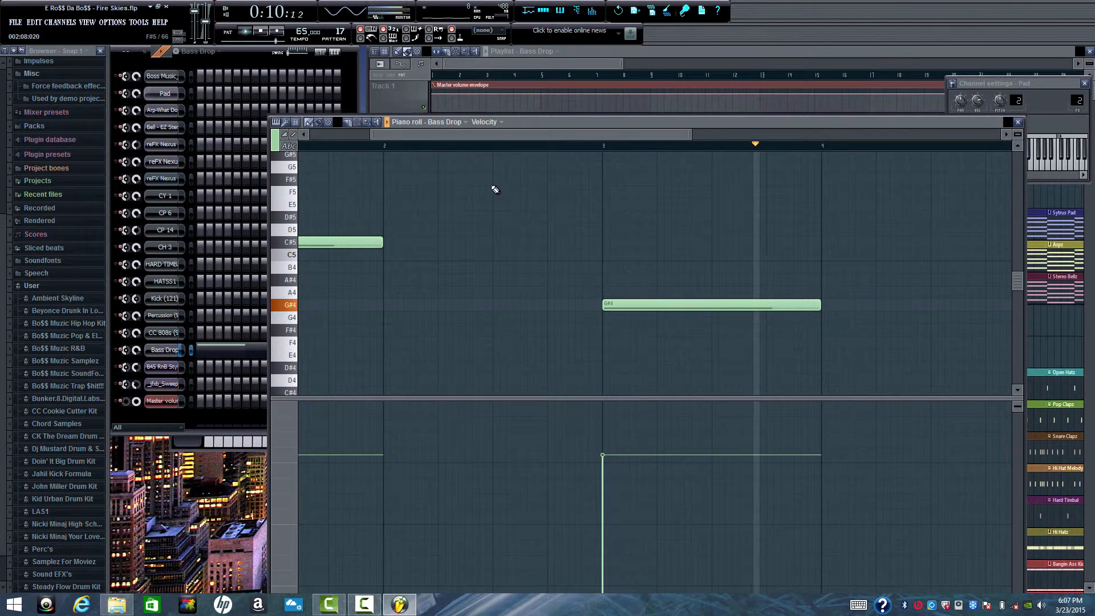
{"action": "key", "text": "space"}
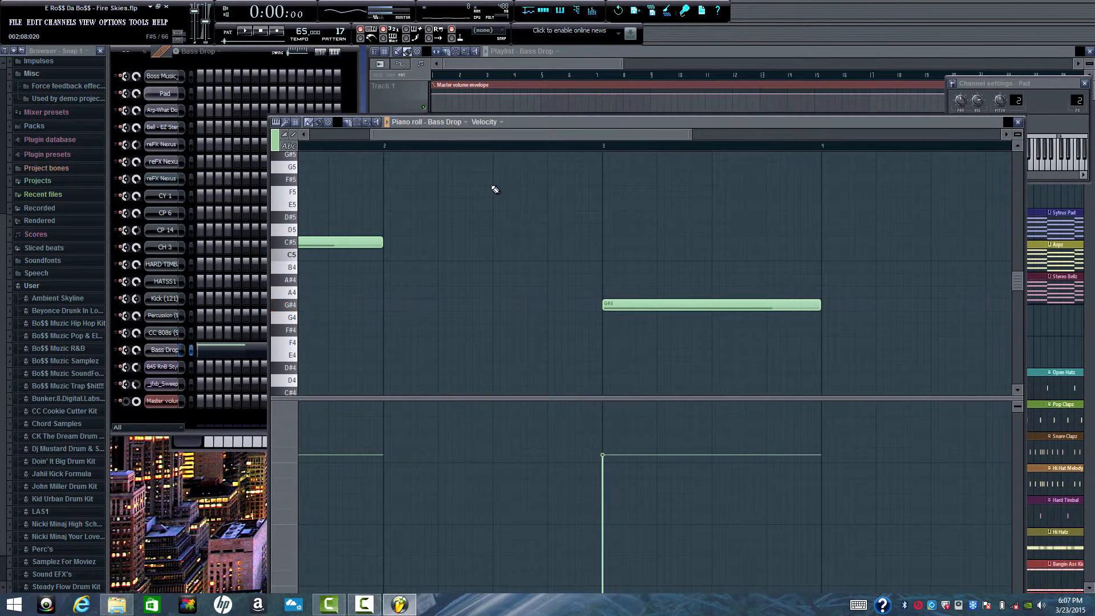
{"action": "left_click", "coordinate": [1018, 122]}
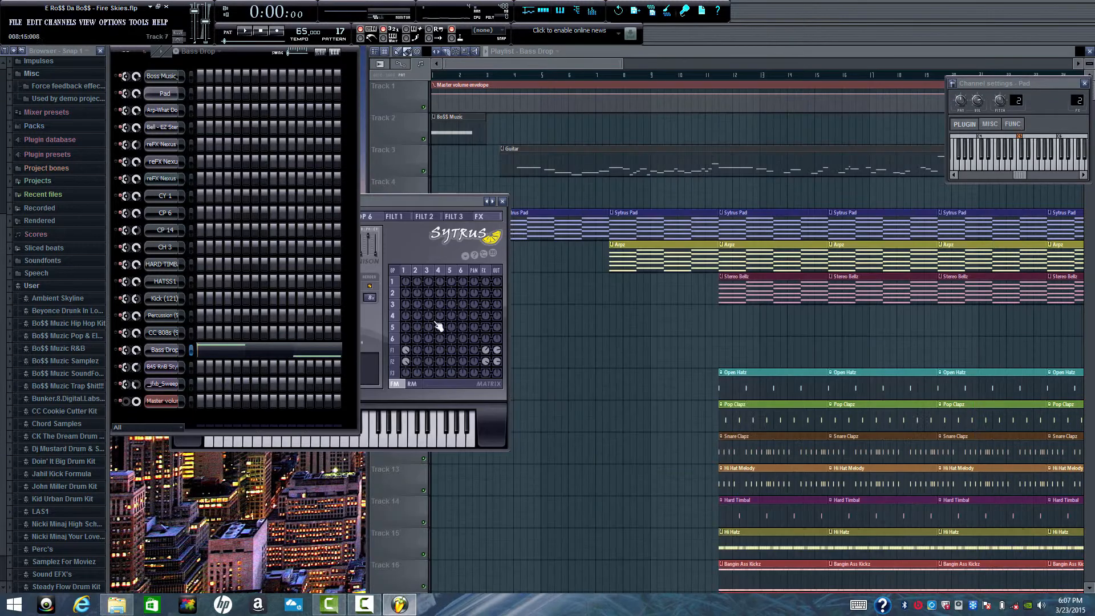
- Switch to the Bo$$ Muzic pattern, open the mixer and move it beside the step sequencer, over the middle of the playlist
{"action": "left_click", "coordinate": [219, 52]}
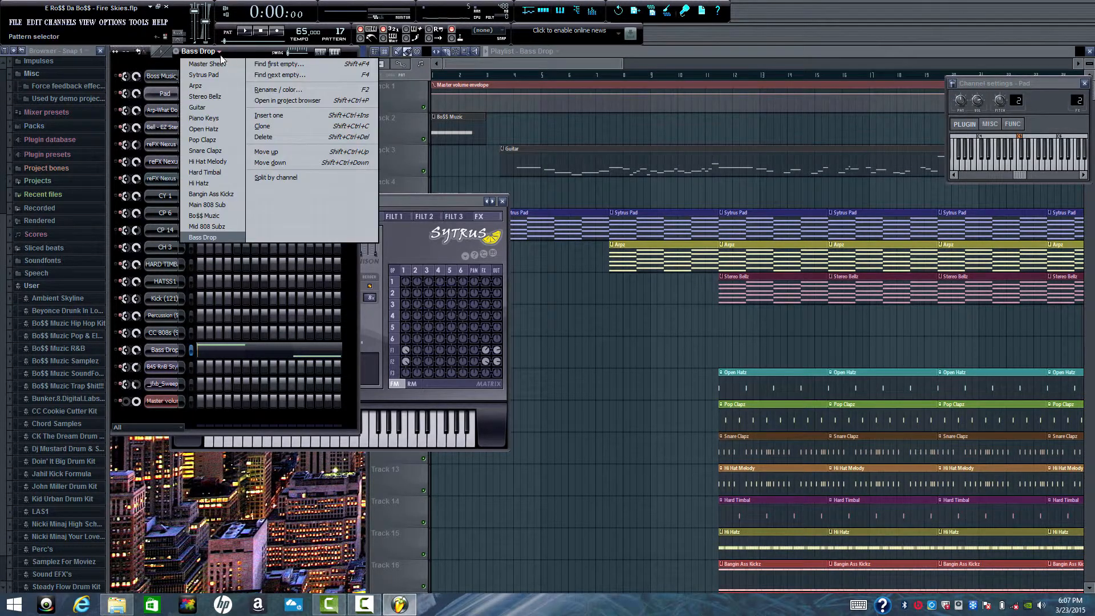
{"action": "left_click", "coordinate": [205, 215]}
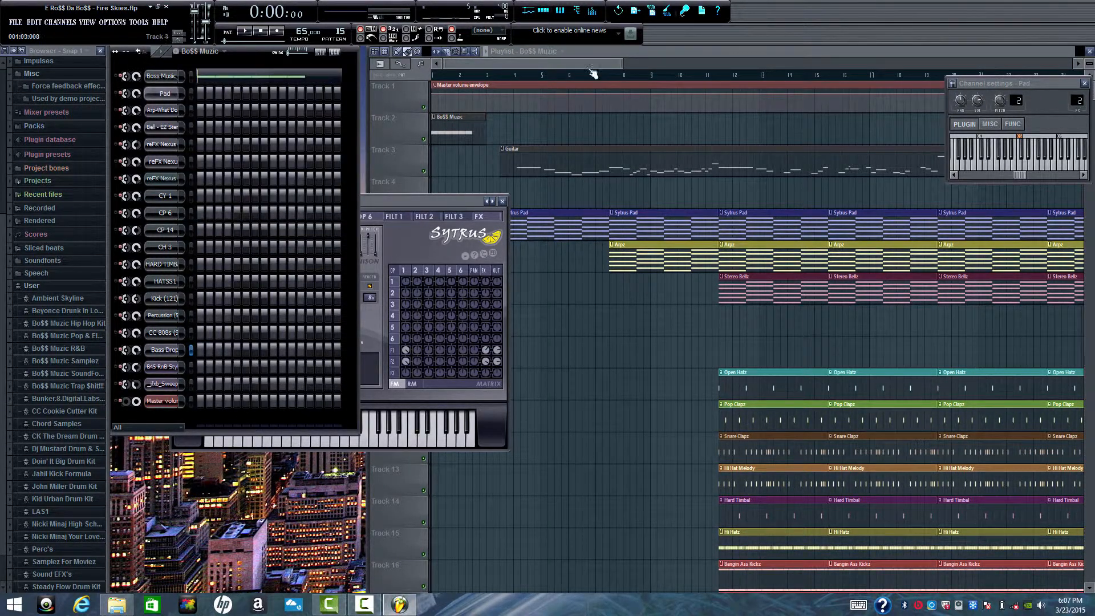
{"action": "left_click", "coordinate": [593, 10]}
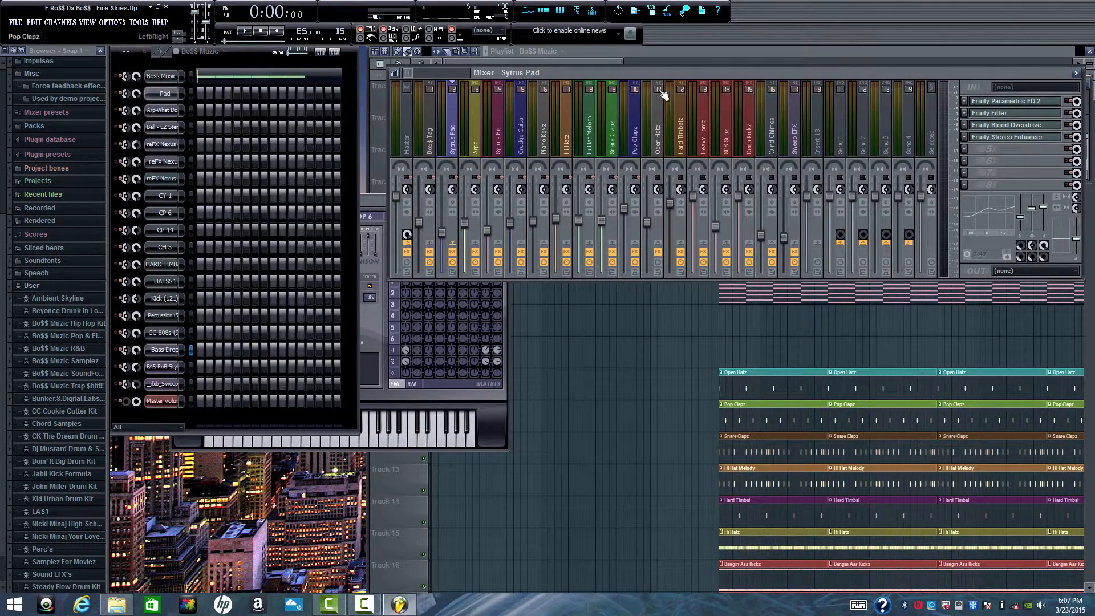
{"action": "left_click_drag", "start_coordinate": [675, 77], "coordinate": [598, 203]}
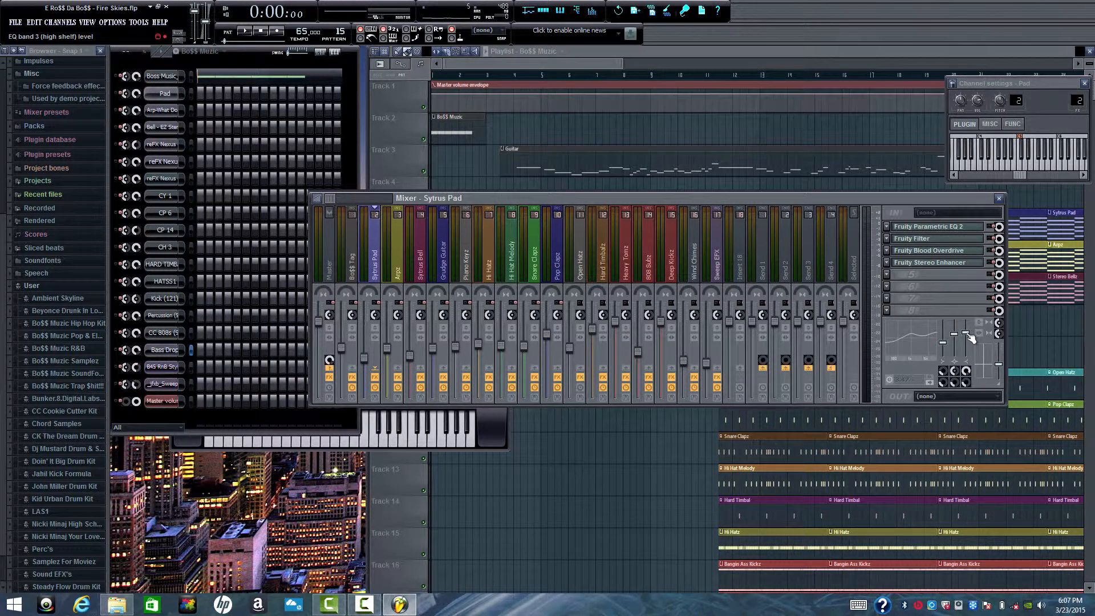
- Inspect the Fruity Filter and Fruity Parametric EQ 2 settings on the Sytrus Pad mixer track, closing each effect window
{"action": "left_click", "coordinate": [938, 243]}
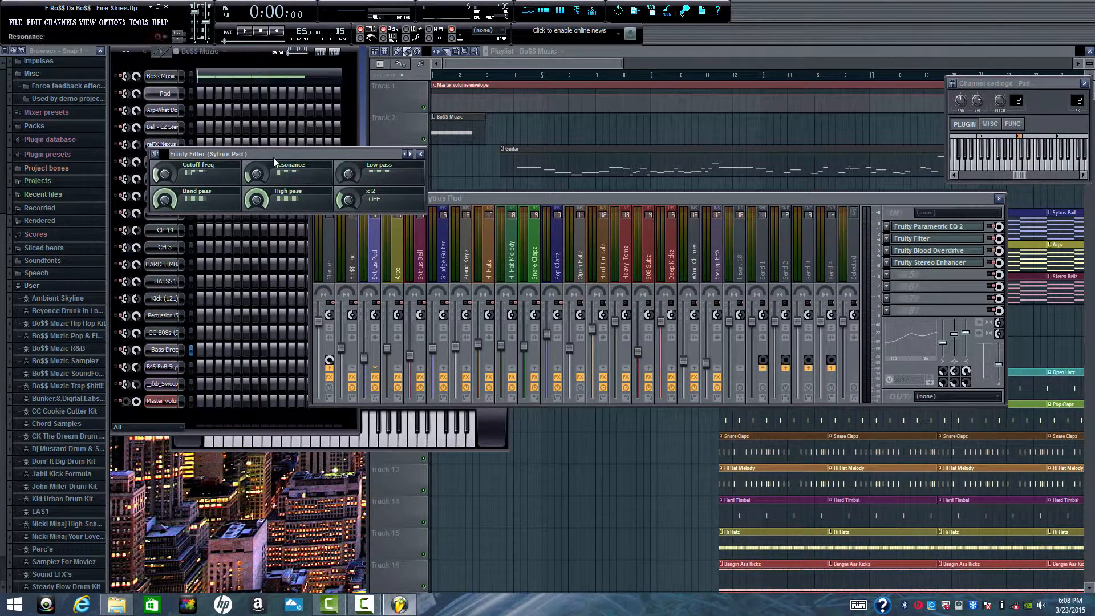
{"action": "left_click", "coordinate": [420, 154]}
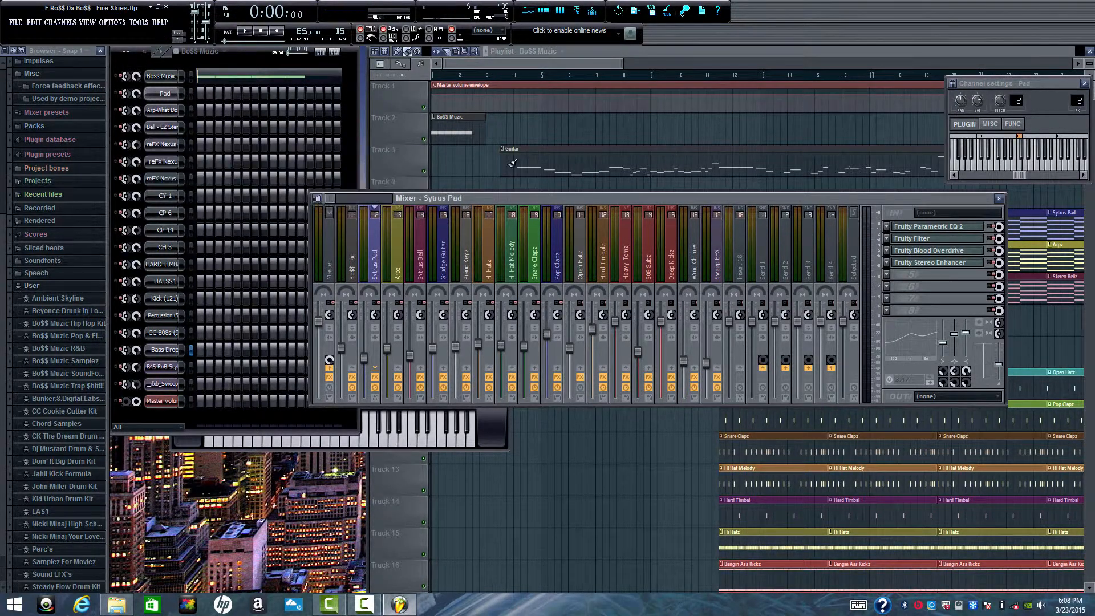
{"action": "left_click", "coordinate": [929, 231]}
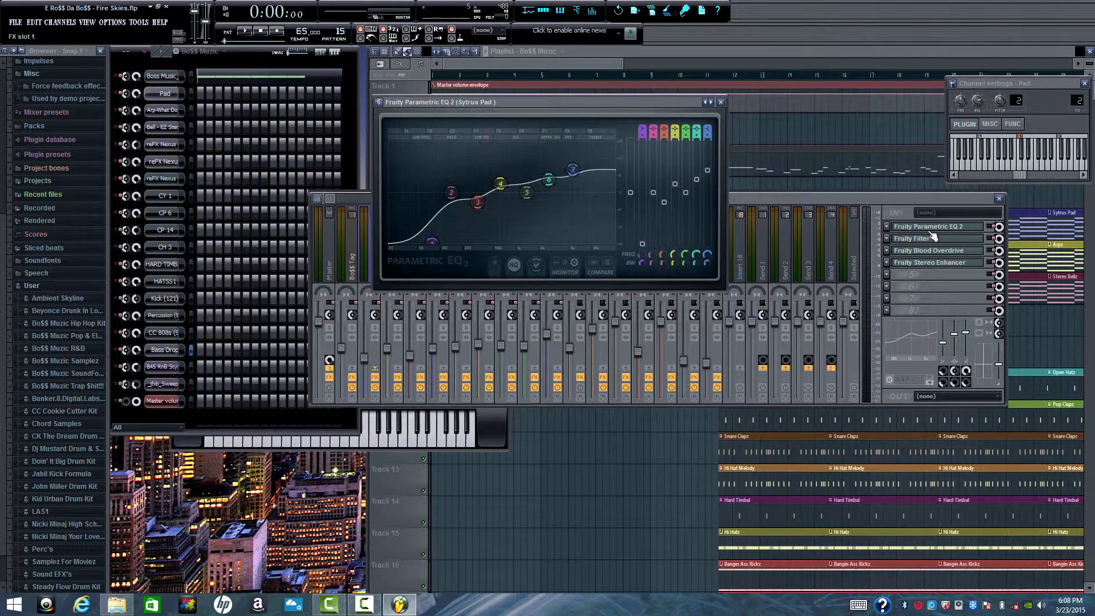
{"action": "left_click", "coordinate": [722, 103]}
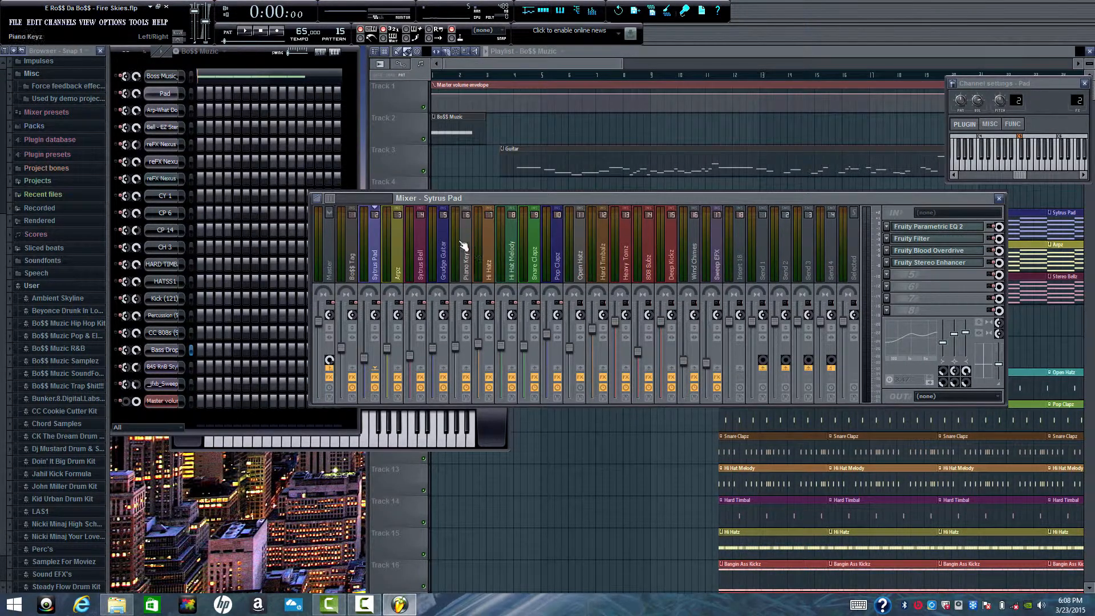
- Check the Arpz mixer track's Fruity Parametric EQ 2, and show the effects chain on the Sytrus Bell track
{"action": "left_click", "coordinate": [399, 255]}
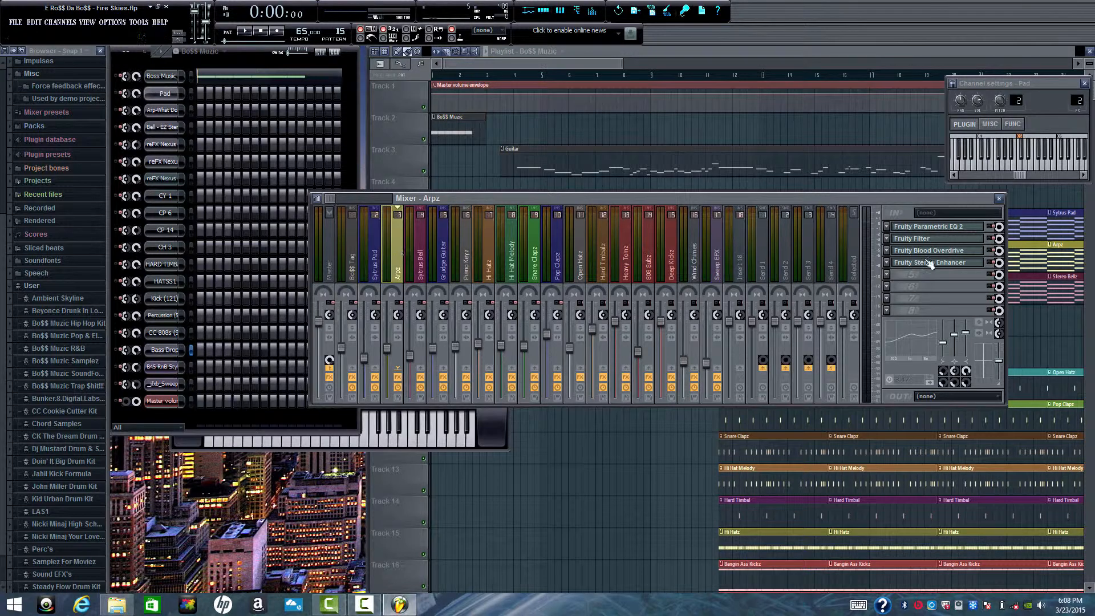
{"action": "left_click", "coordinate": [961, 228]}
{"action": "left_click", "coordinate": [961, 229]}
{"action": "left_click", "coordinate": [421, 244]}
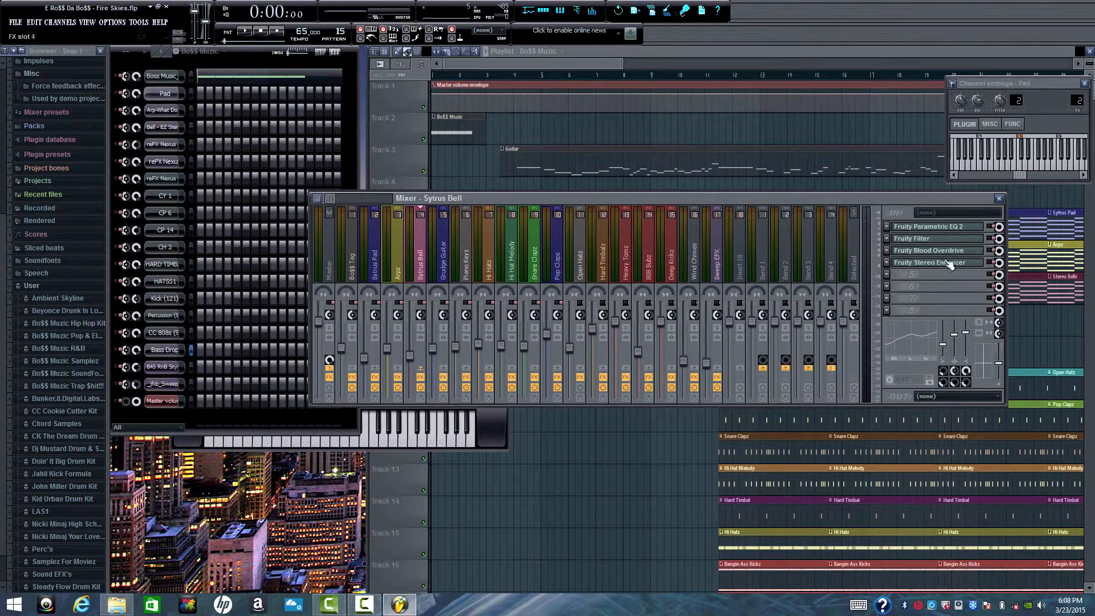
- Show the Fruity Parametric EQ 2, Fruity Filter and Fruity Blood Overdrive settings on the Grudge Guitar mixer track, closing each effect window
{"action": "left_click", "coordinate": [448, 242]}
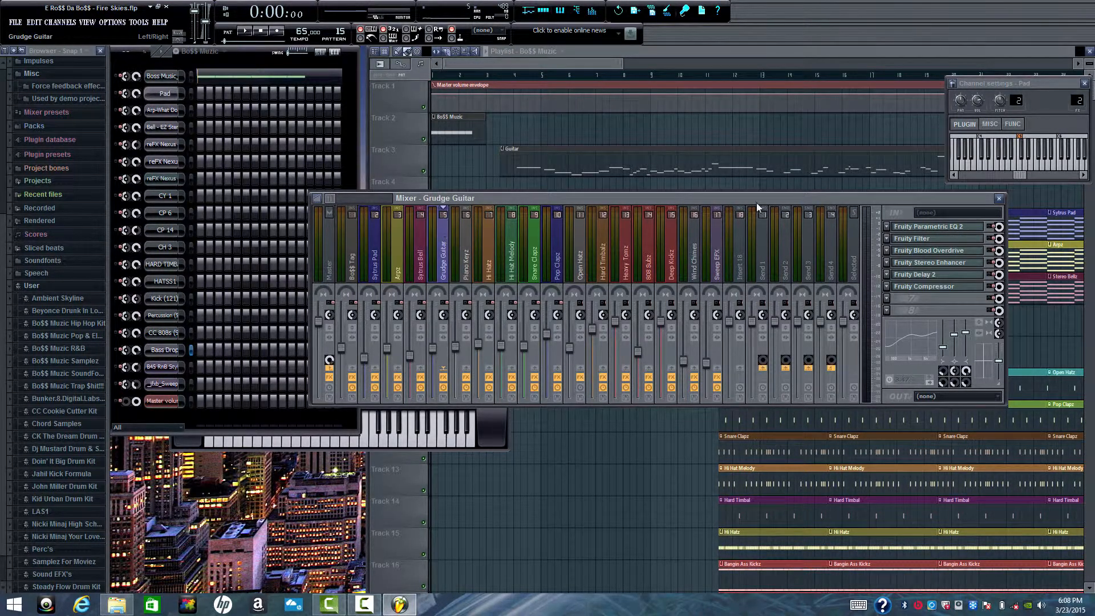
{"action": "left_click", "coordinate": [944, 229]}
{"action": "left_click", "coordinate": [947, 228]}
{"action": "left_click", "coordinate": [949, 239]}
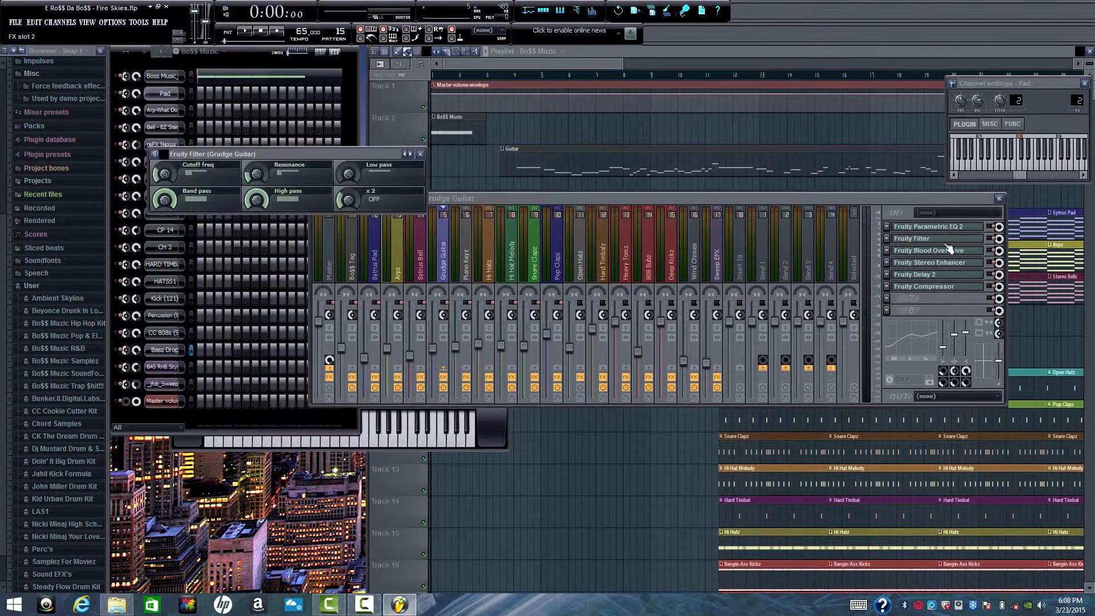
{"action": "left_click", "coordinate": [950, 241]}
{"action": "left_click", "coordinate": [948, 251]}
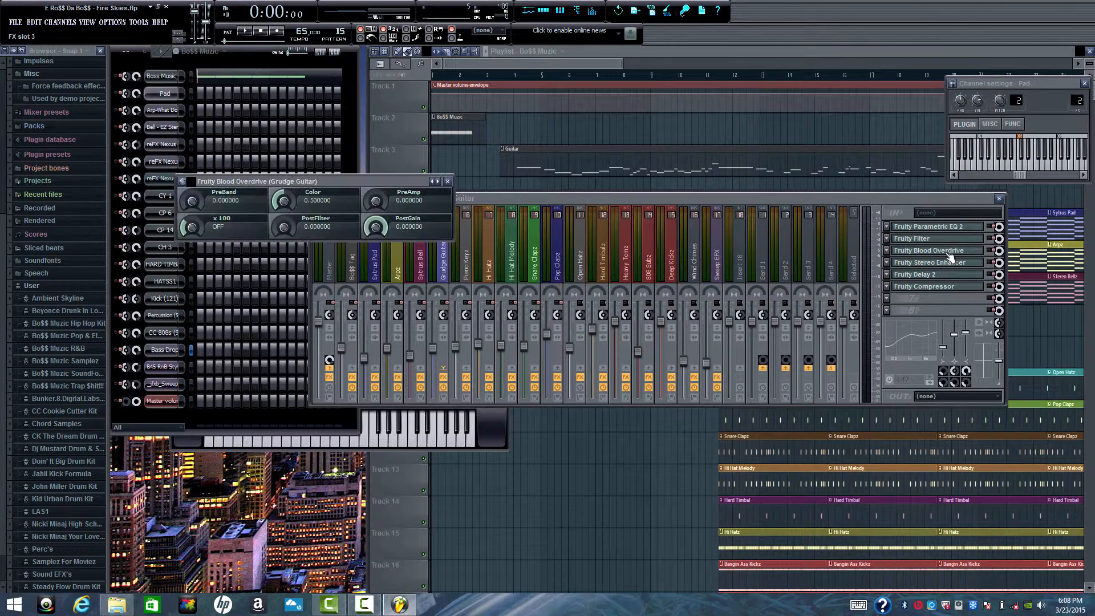
{"action": "left_click", "coordinate": [948, 251]}
- Inspect the Fruity Stereo Enhancer, Fruity Delay 2 and Fruity Compressor on the Grudge Guitar track, closing each effect window
{"action": "left_click", "coordinate": [951, 263]}
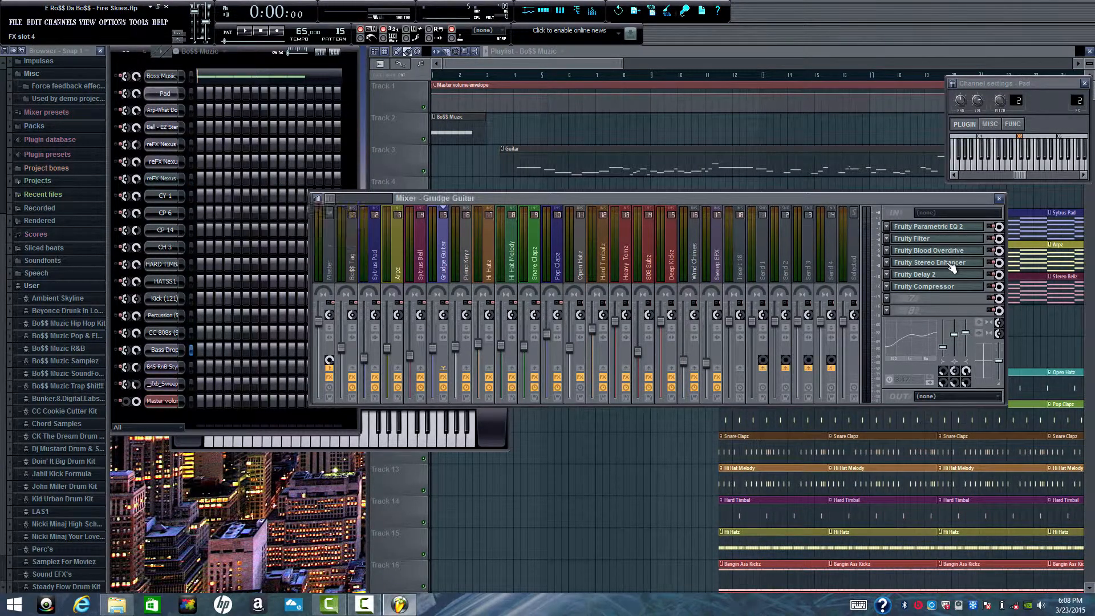
{"action": "left_click", "coordinate": [950, 264]}
{"action": "left_click", "coordinate": [945, 276]}
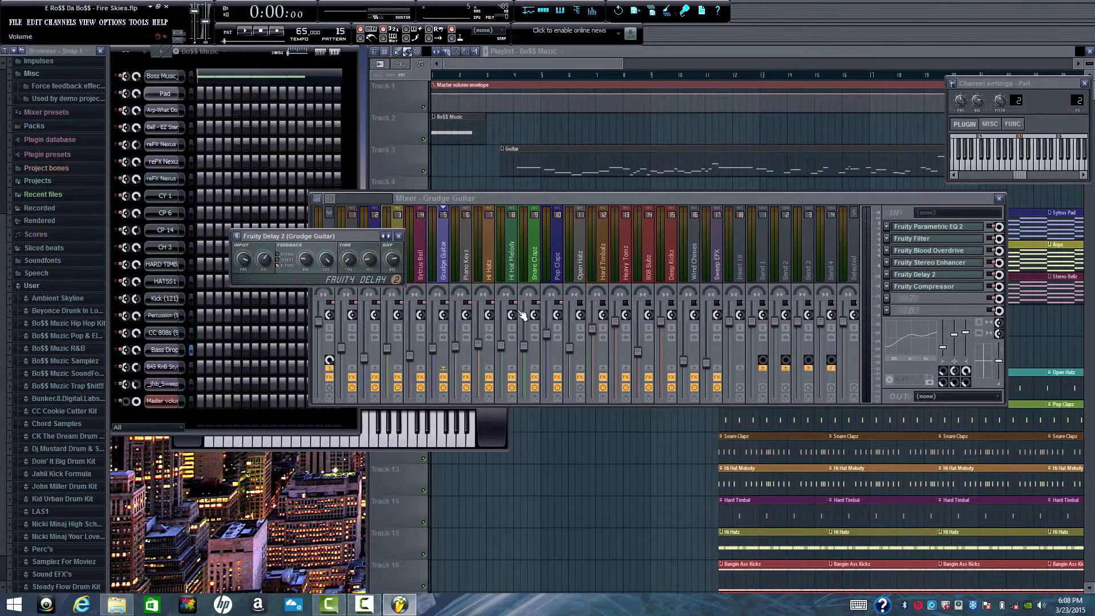
{"action": "left_click", "coordinate": [399, 237]}
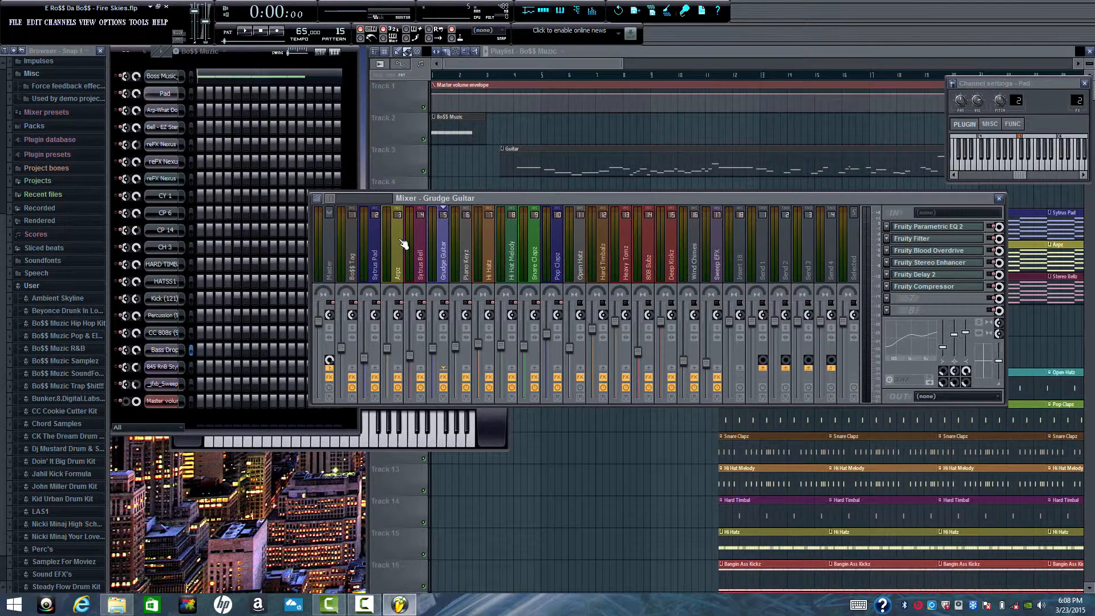
{"action": "left_click", "coordinate": [915, 287]}
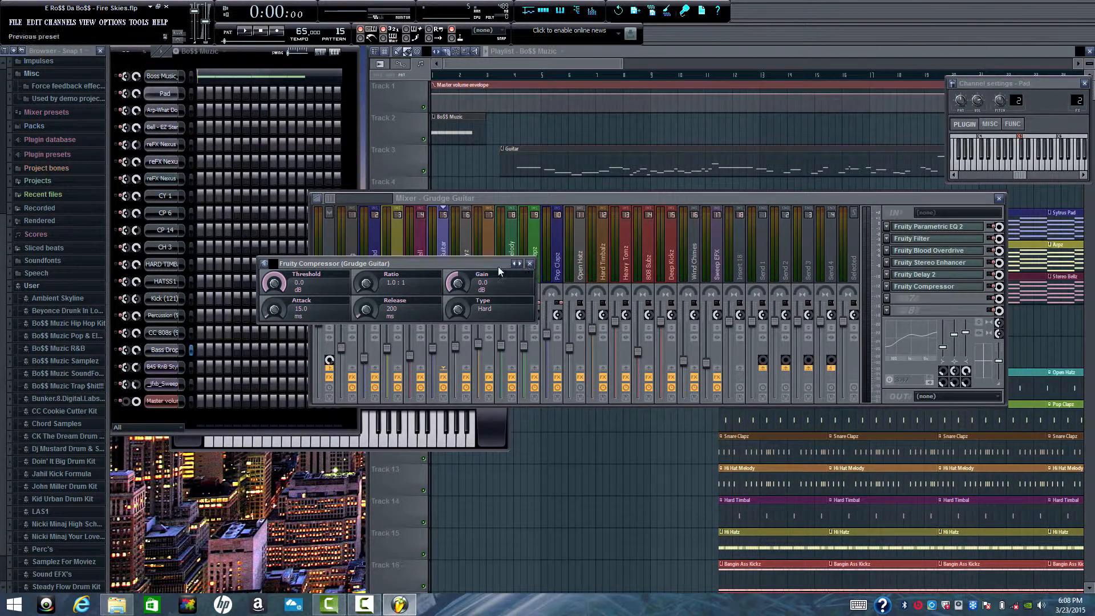
{"action": "left_click", "coordinate": [531, 264]}
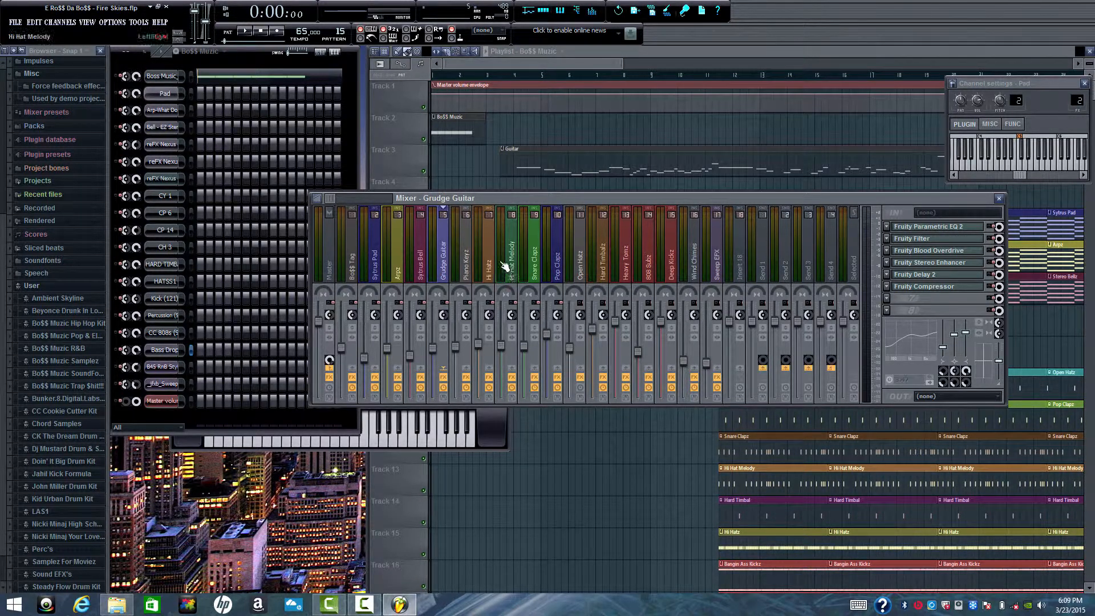
- Inspect the Fruity Compressor and Fruity Reeverb 2 settings on the Piano Keyz mixer track, closing both effect windows
{"action": "left_click", "coordinate": [470, 267]}
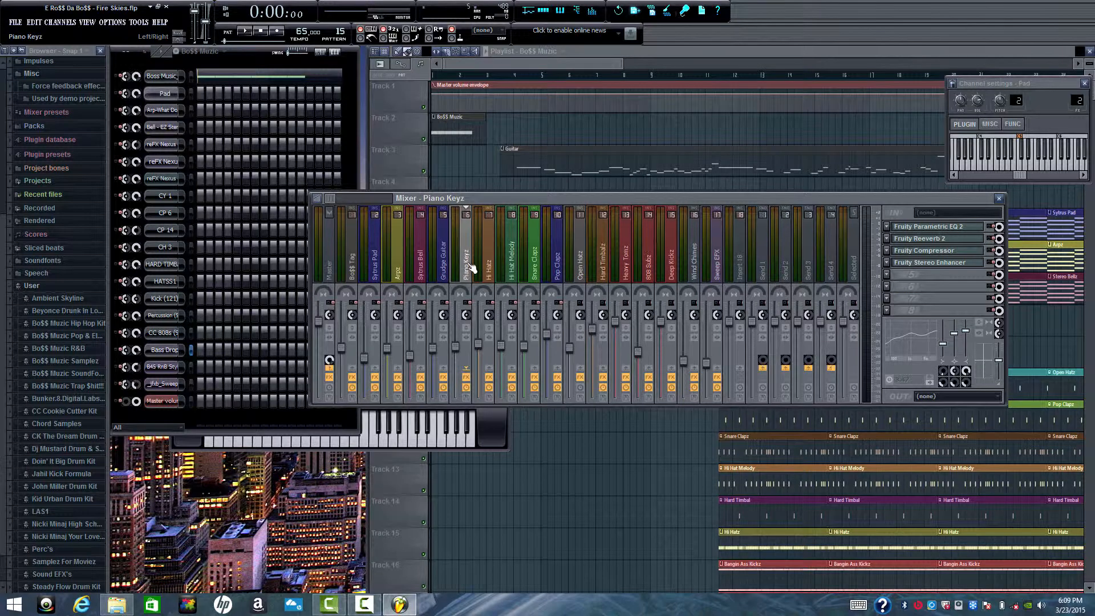
{"action": "left_click", "coordinate": [941, 253]}
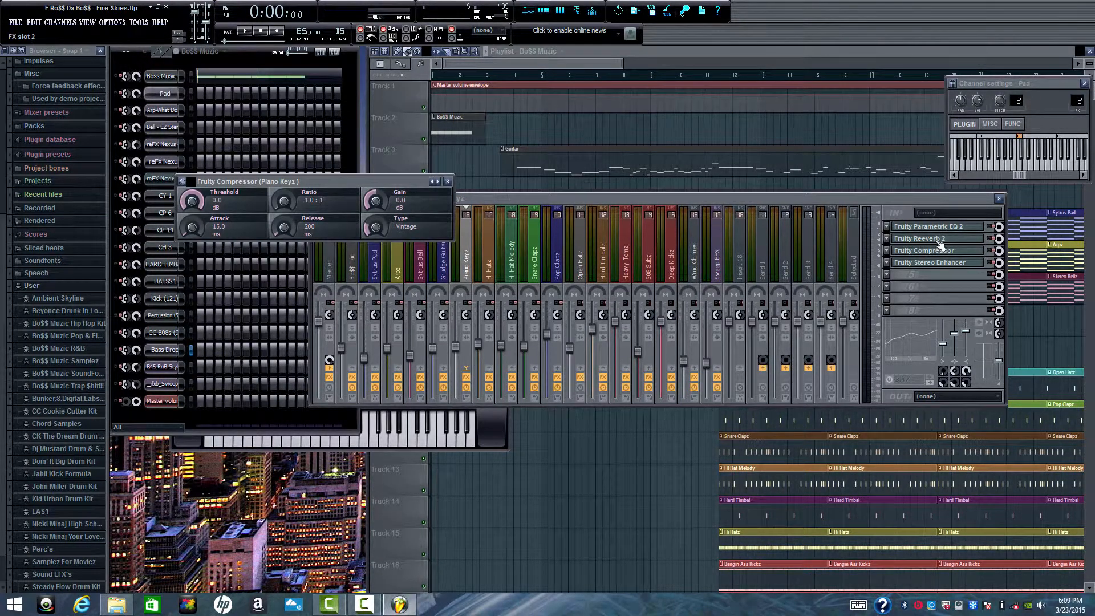
{"action": "left_click", "coordinate": [938, 241]}
{"action": "left_click", "coordinate": [939, 242]}
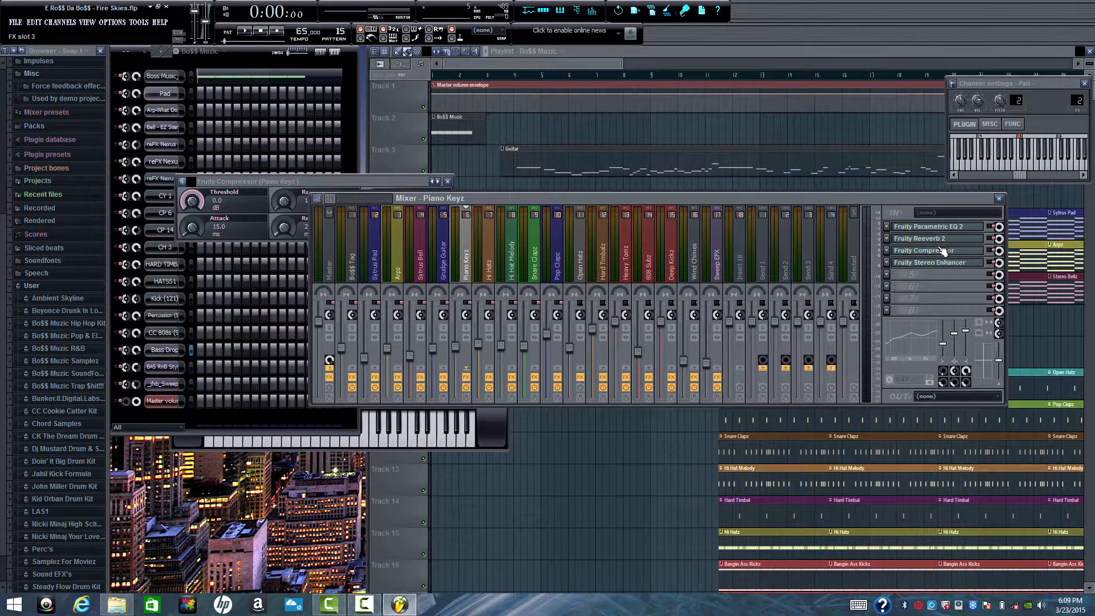
{"action": "left_click", "coordinate": [941, 251]}
{"action": "left_click", "coordinate": [941, 252]}
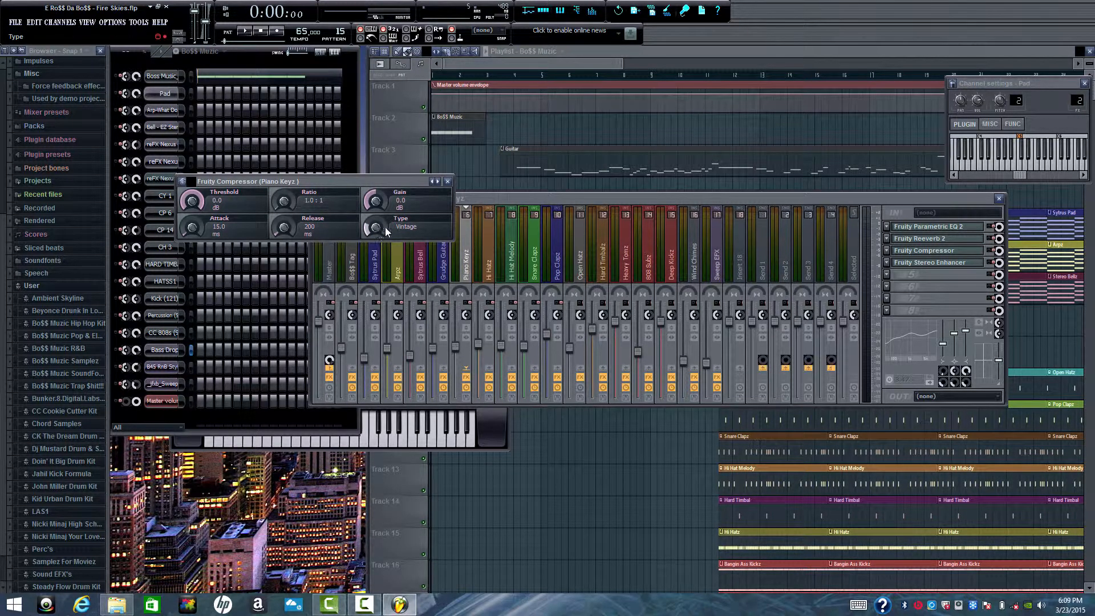
{"action": "left_click", "coordinate": [447, 181]}
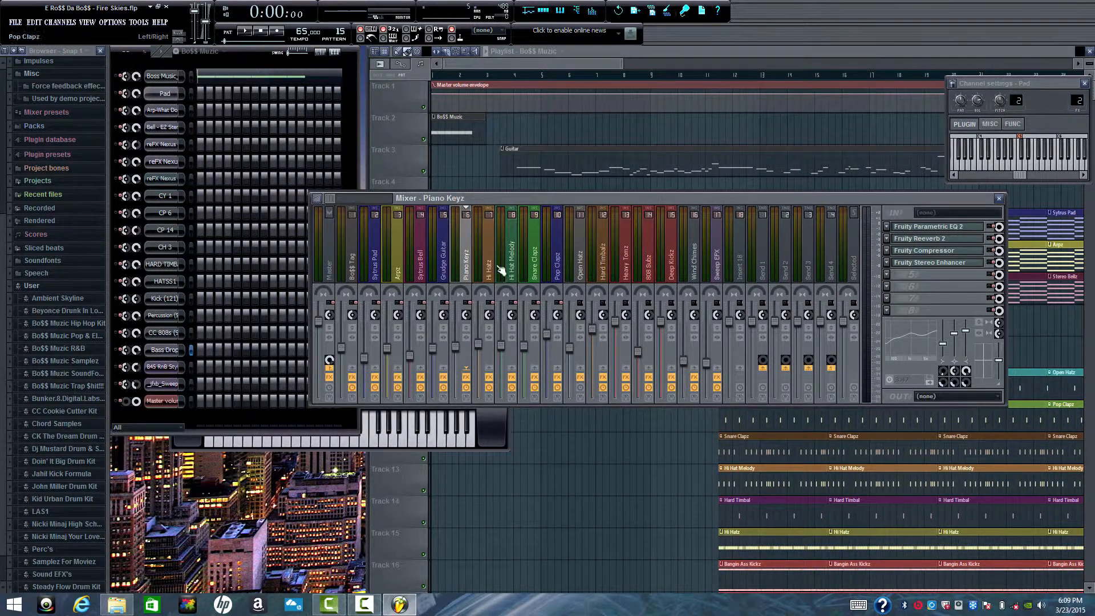